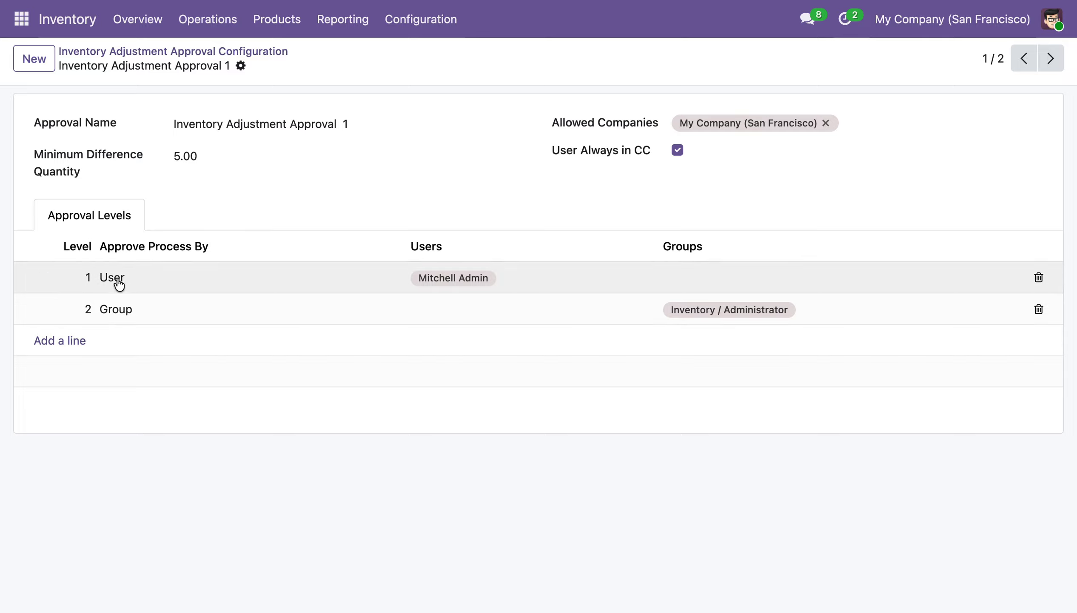
pyautogui.click(78, 345)
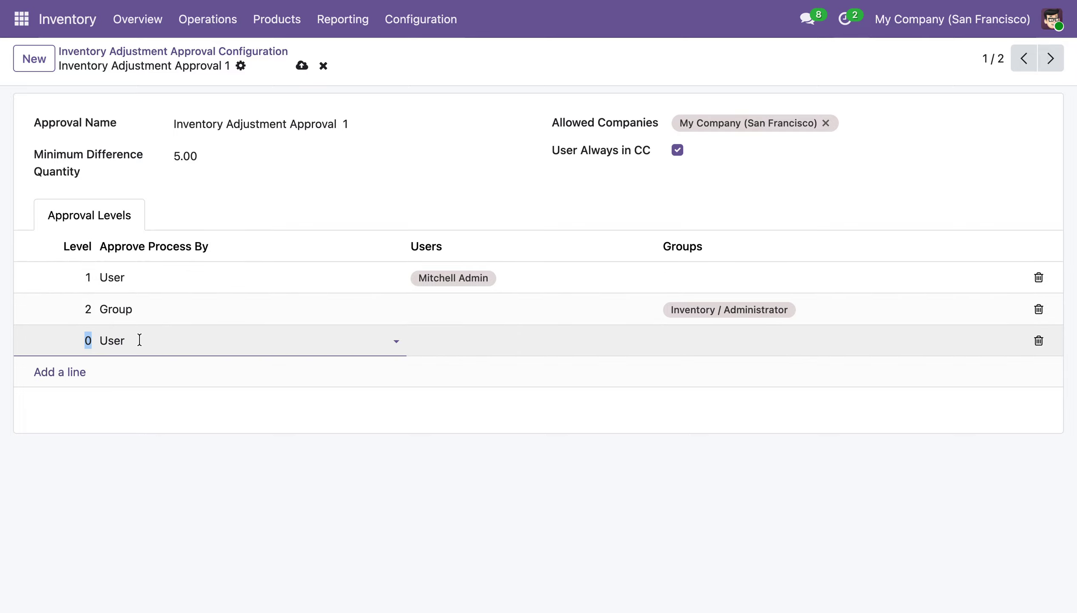
pyautogui.click(140, 341)
pyautogui.click(141, 340)
# Step: Examine the users that can be assigned to the first approval level, and save the approval configuration
pyautogui.click(104, 280)
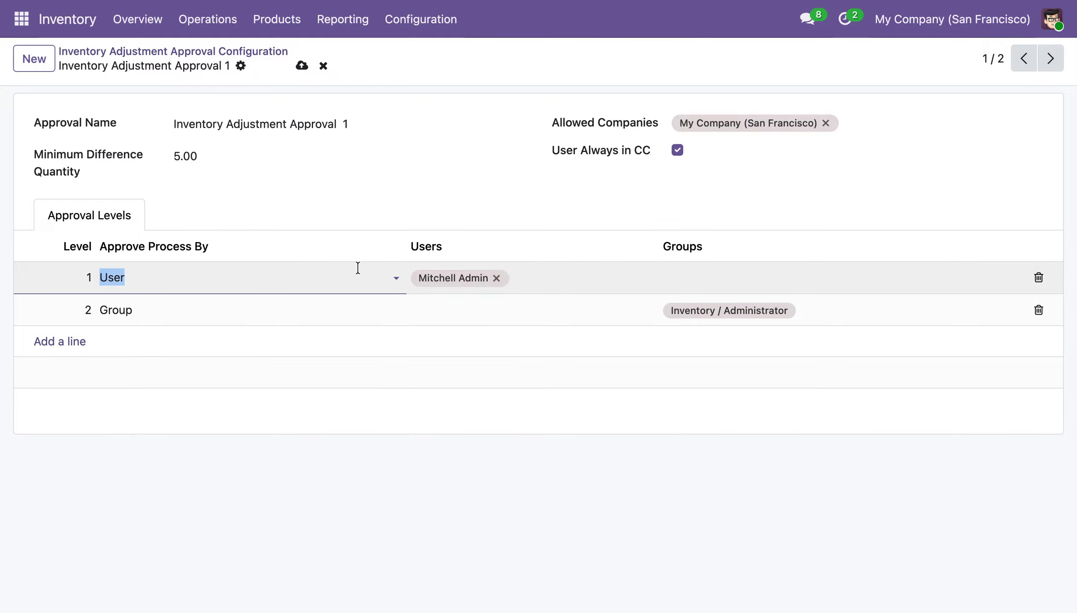
pyautogui.click(555, 292)
pyautogui.click(561, 272)
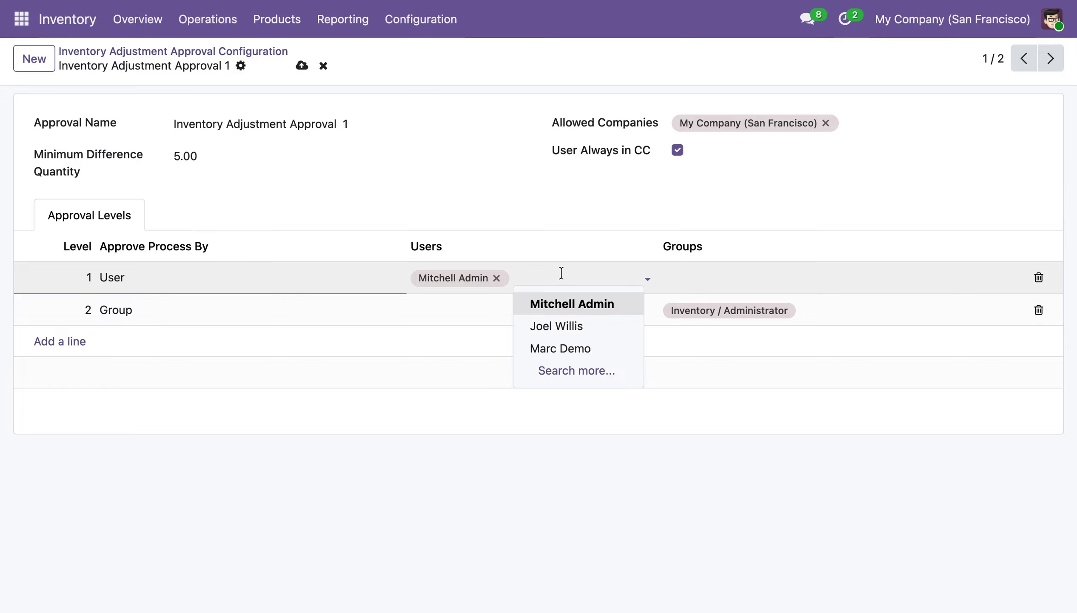
pyautogui.click(444, 468)
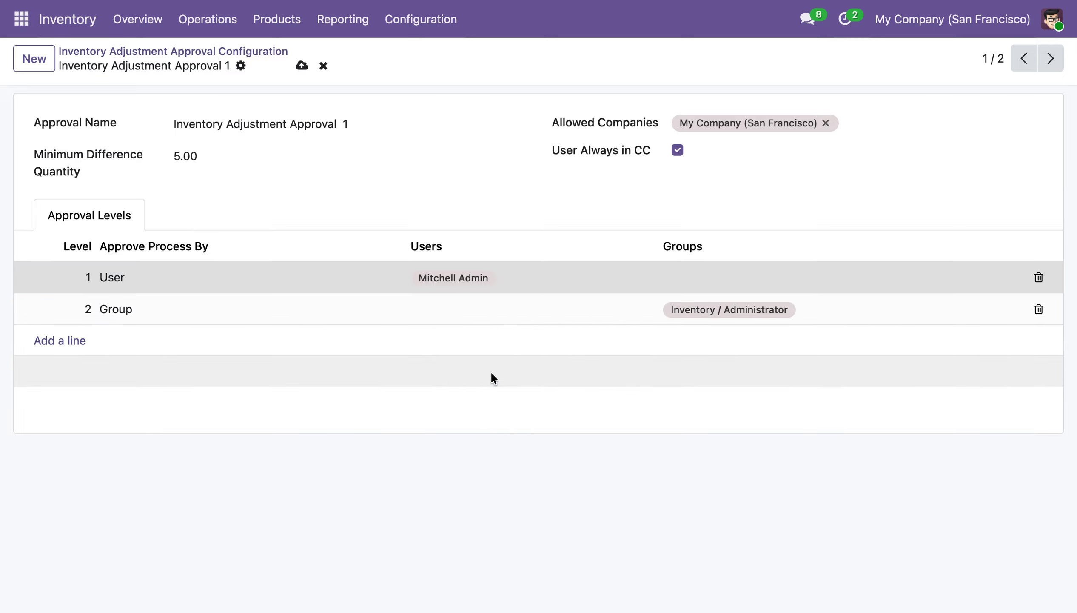
pyautogui.click(302, 65)
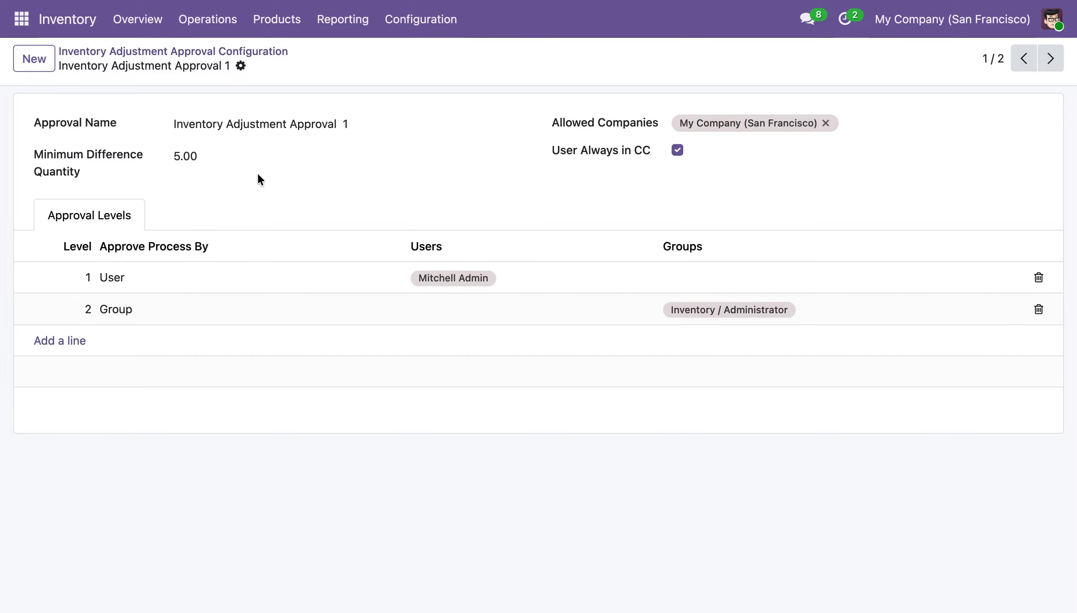
# Step: Examine the approval-type choices and the full list of selectable groups for the second approval level
pyautogui.click(114, 310)
pyautogui.click(148, 308)
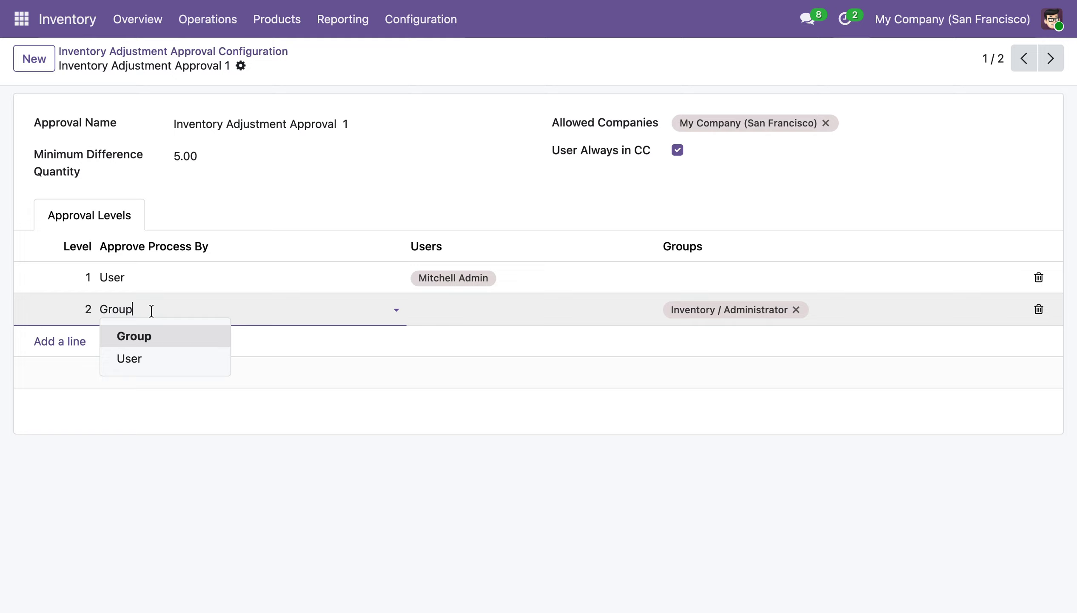
pyautogui.click(581, 492)
pyautogui.click(863, 309)
pyautogui.click(863, 308)
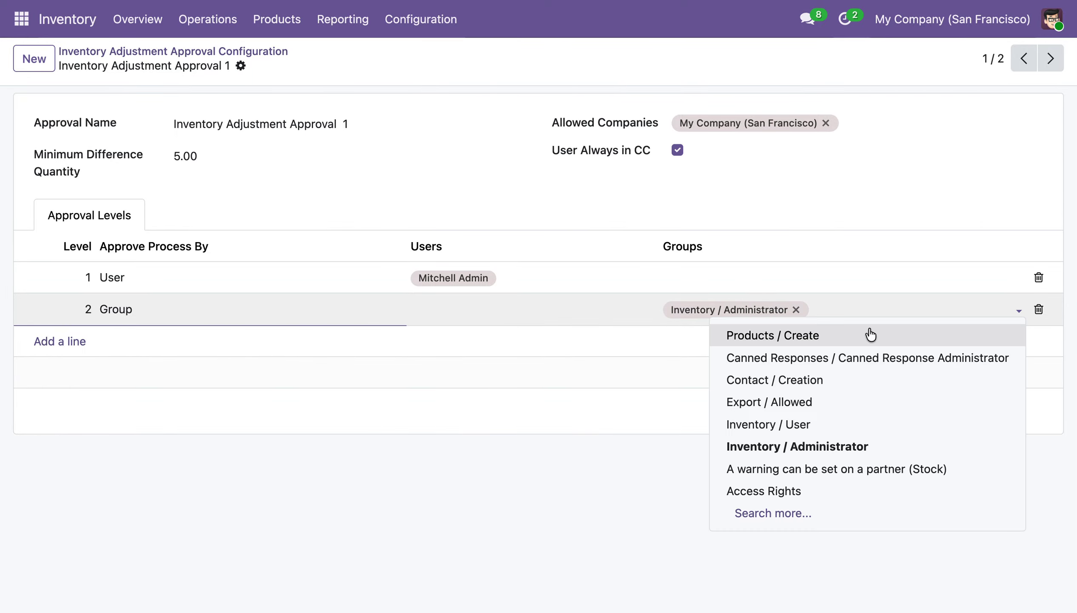
pyautogui.click(812, 511)
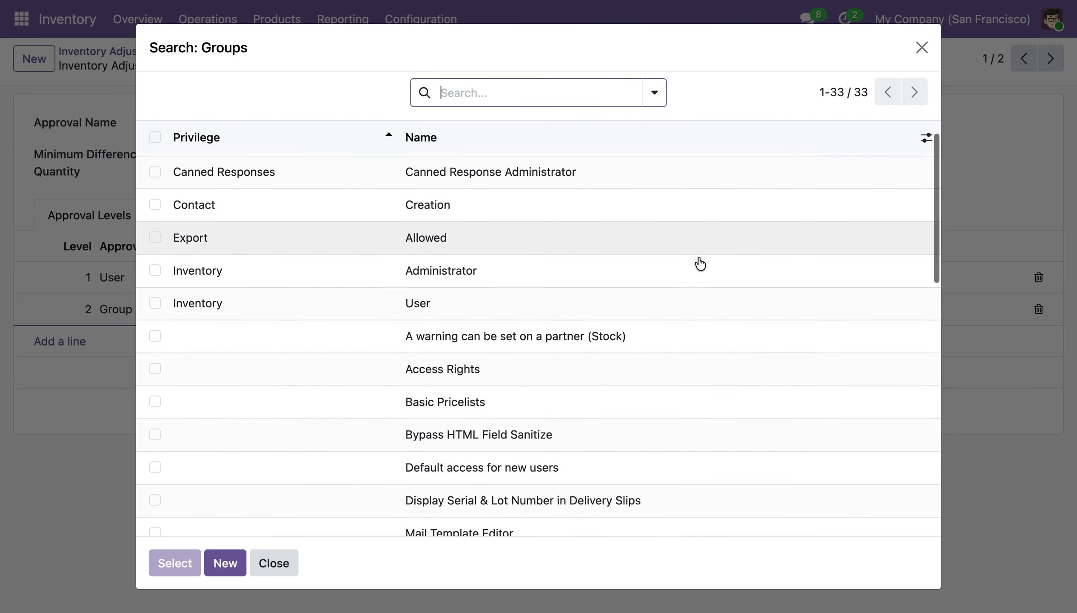
pyautogui.scroll(-10, 700, 264)
pyautogui.click(922, 46)
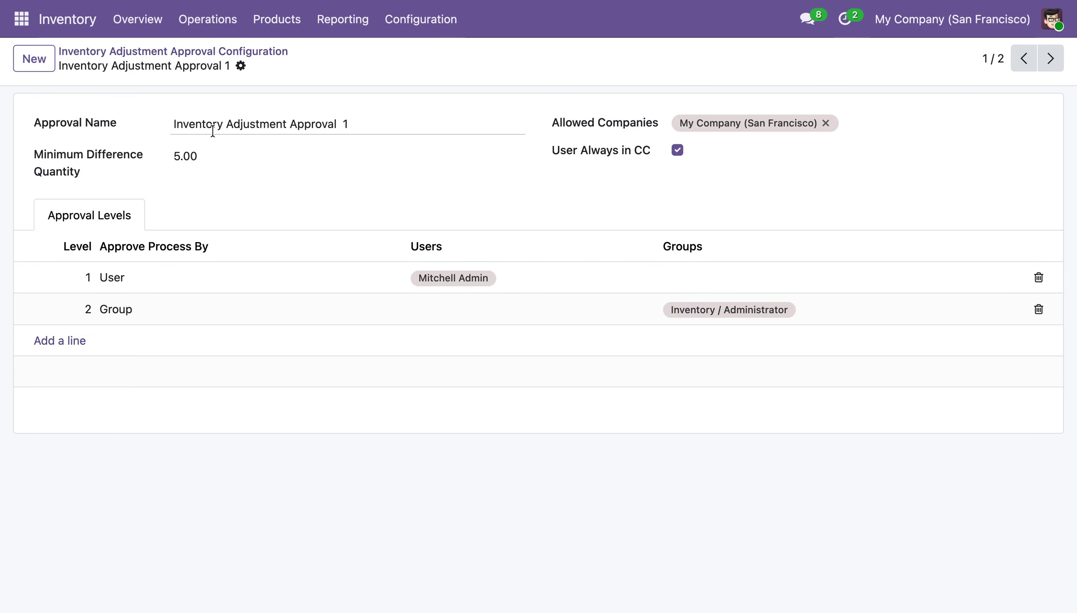
# Step: Review the Approval Name and Minimum Difference Quantity fields of the approval configuration
pyautogui.moveTo(190, 124); pyautogui.dragTo(379, 132)
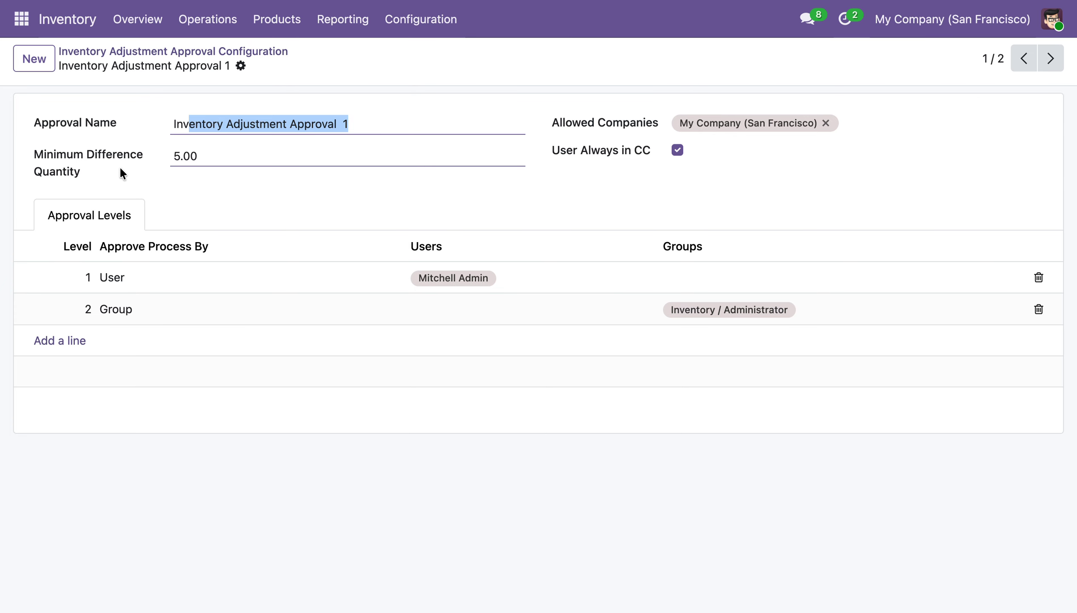
pyautogui.click(168, 154)
pyautogui.click(215, 191)
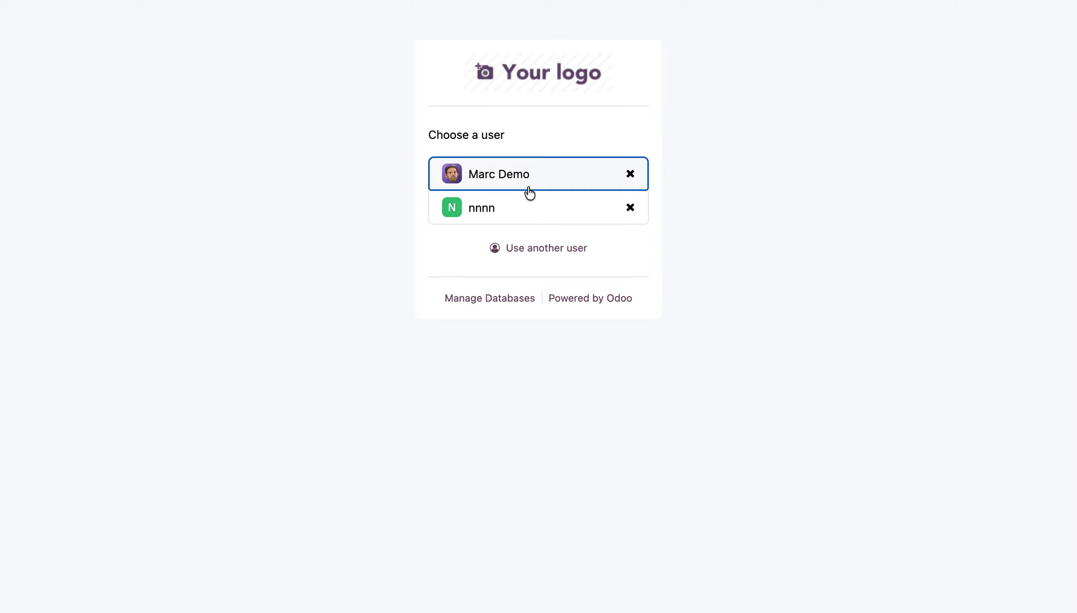
# Step: Log in with the Demo account and open the Physical Inventory list in the Inventory app
pyautogui.click(547, 183)
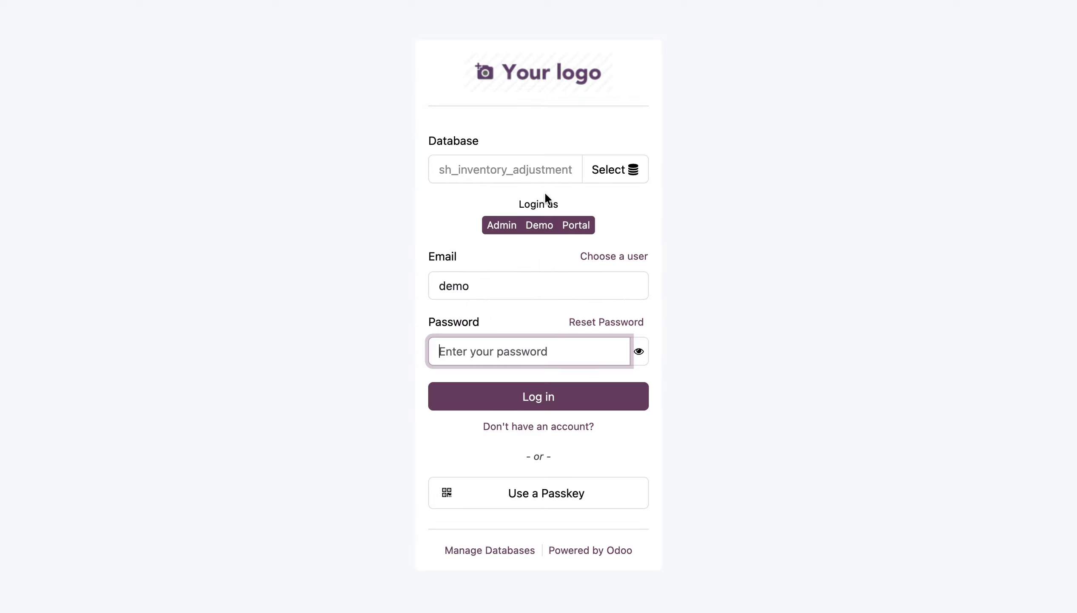
pyautogui.click(540, 232)
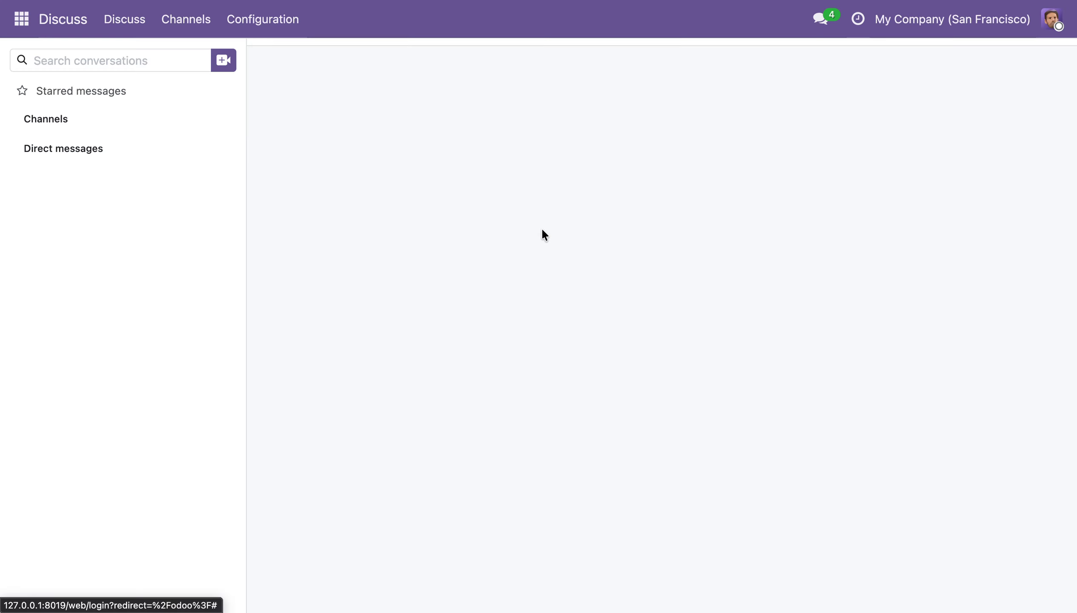
pyautogui.click(34, 17)
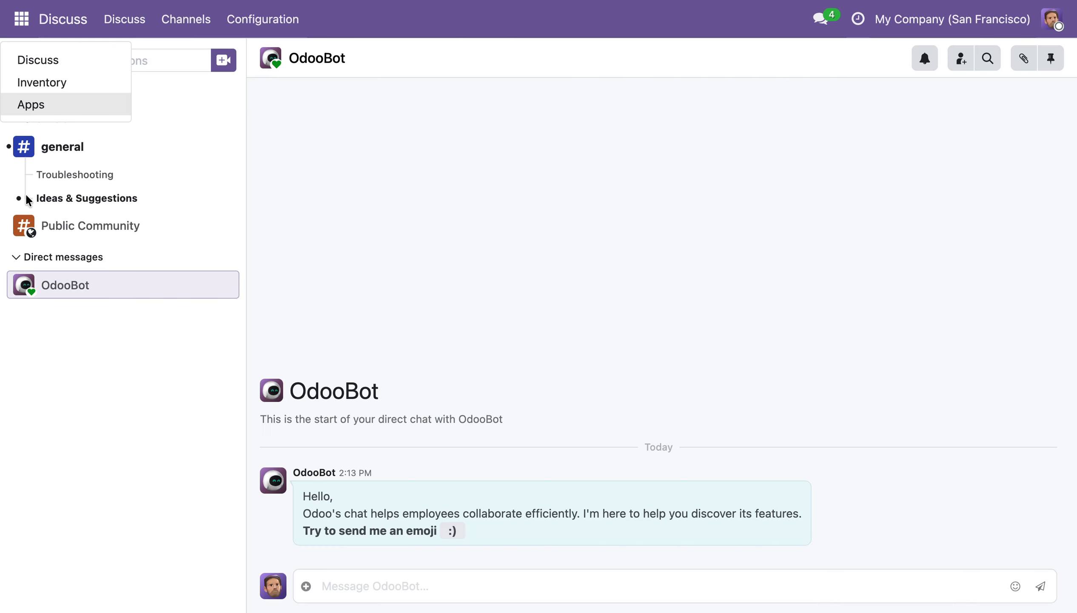
pyautogui.click(62, 80)
pyautogui.click(200, 36)
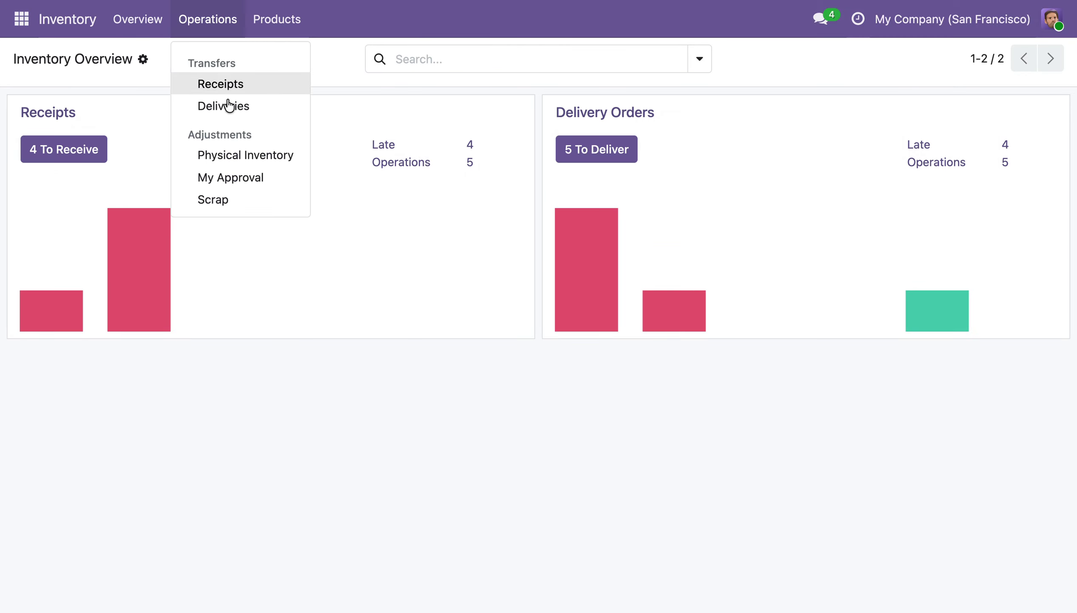
pyautogui.click(255, 153)
pyautogui.click(488, 58)
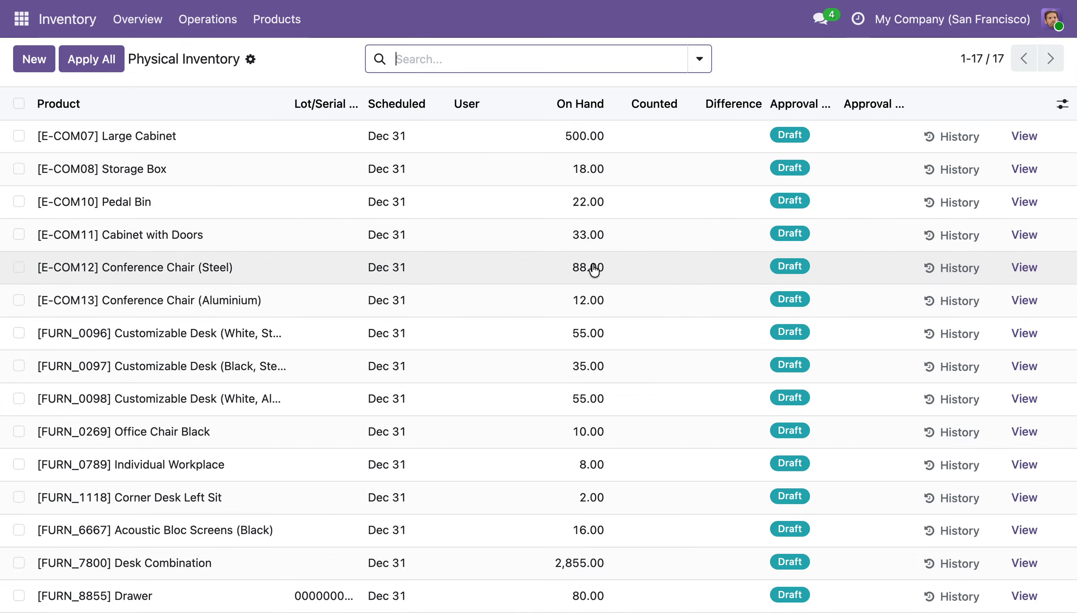
# Step: Set the counted quantity of [E-COM12] Conference Chair (Steel) to 85 and apply the adjustment
pyautogui.click(600, 269)
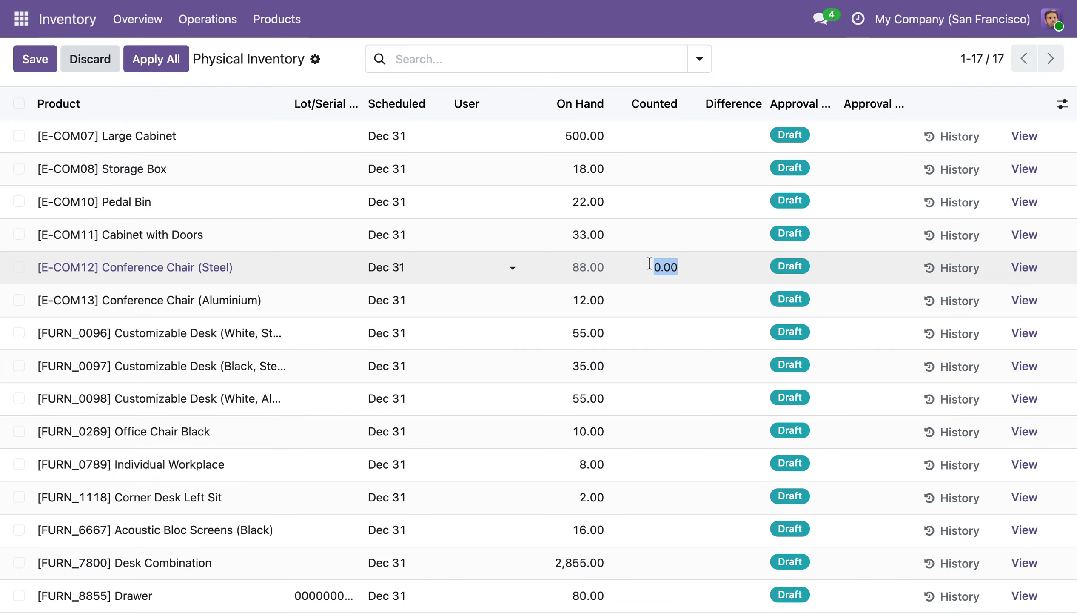
pyautogui.write('85')
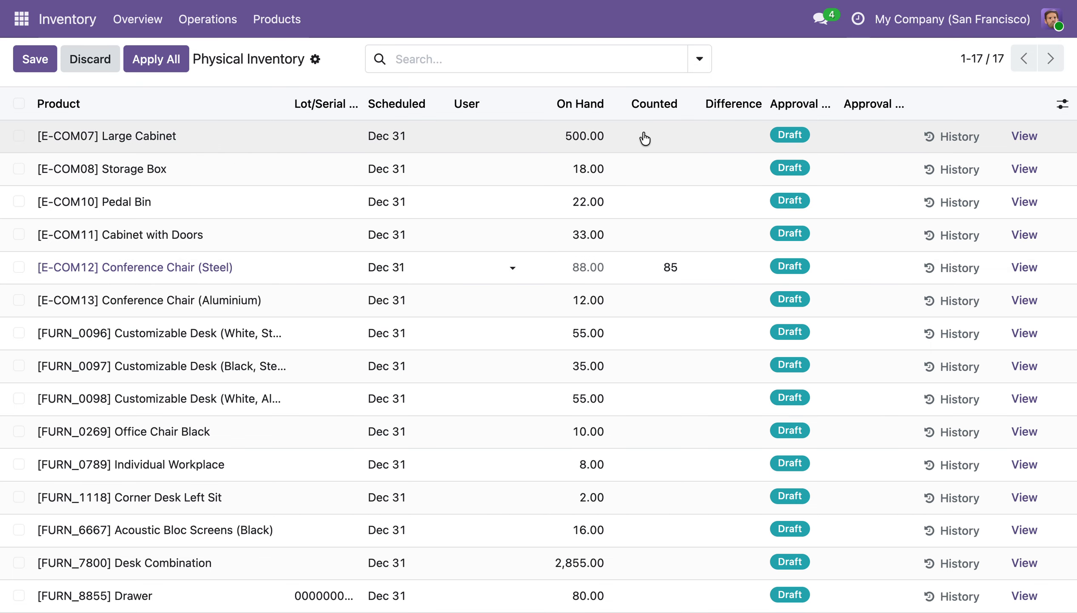
pyautogui.click(774, 68)
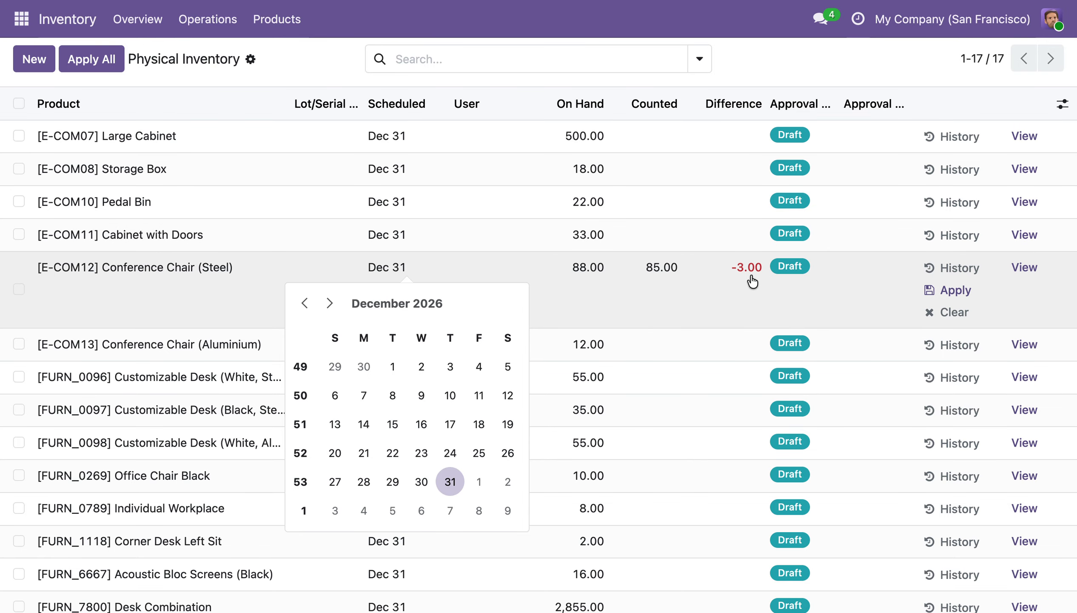
pyautogui.click(838, 68)
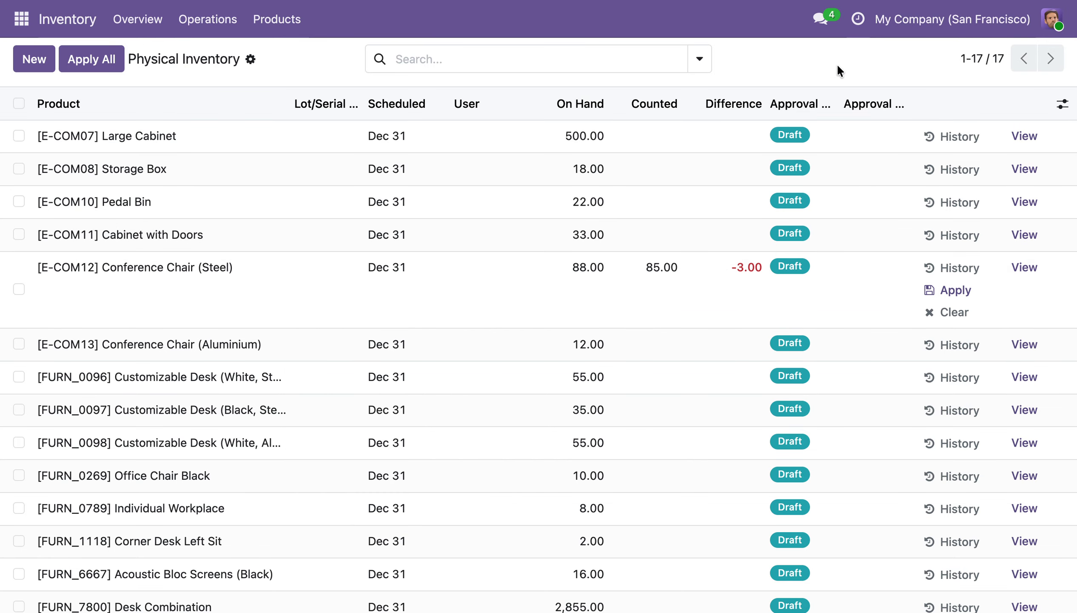
pyautogui.click(953, 294)
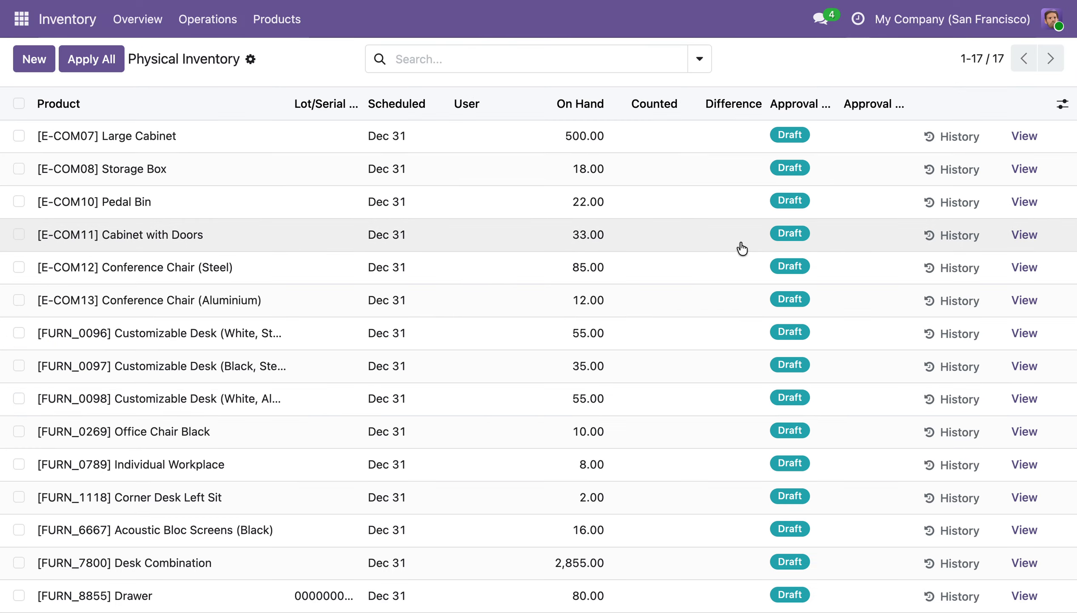
# Step: Set the counted quantity of [E-COM12] Conference Chair (Steel) to 70 and apply the adjustment
pyautogui.click(644, 273)
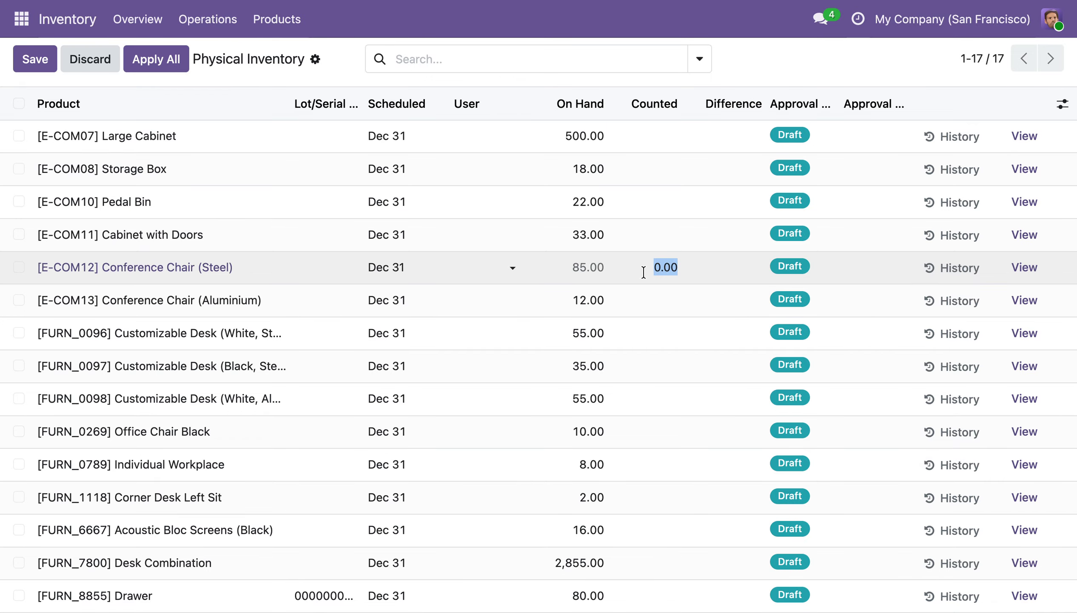
pyautogui.write('70')
pyautogui.press('Tab')
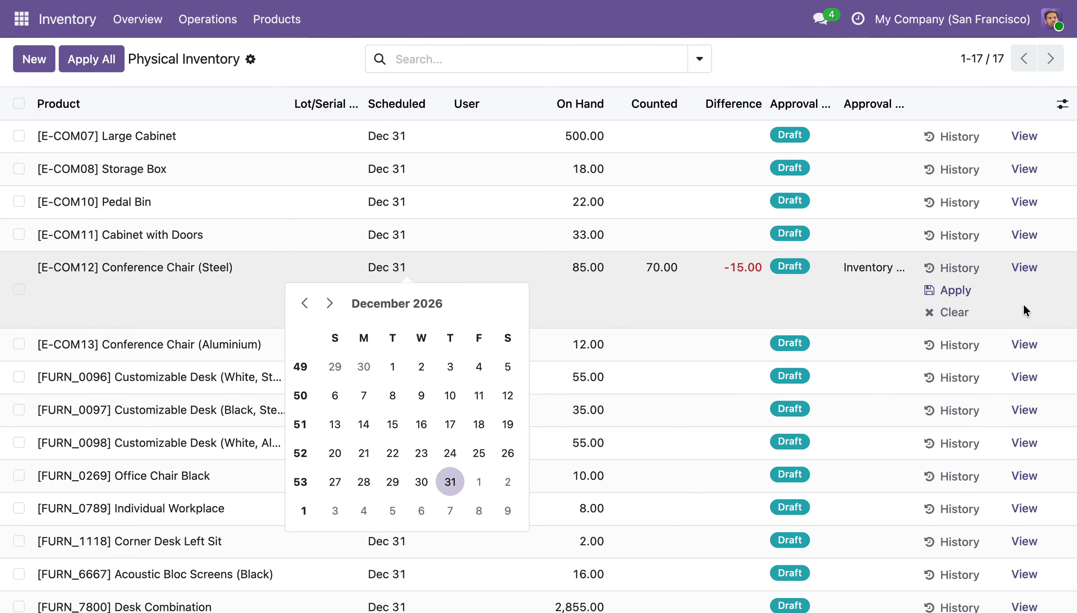
pyautogui.click(962, 286)
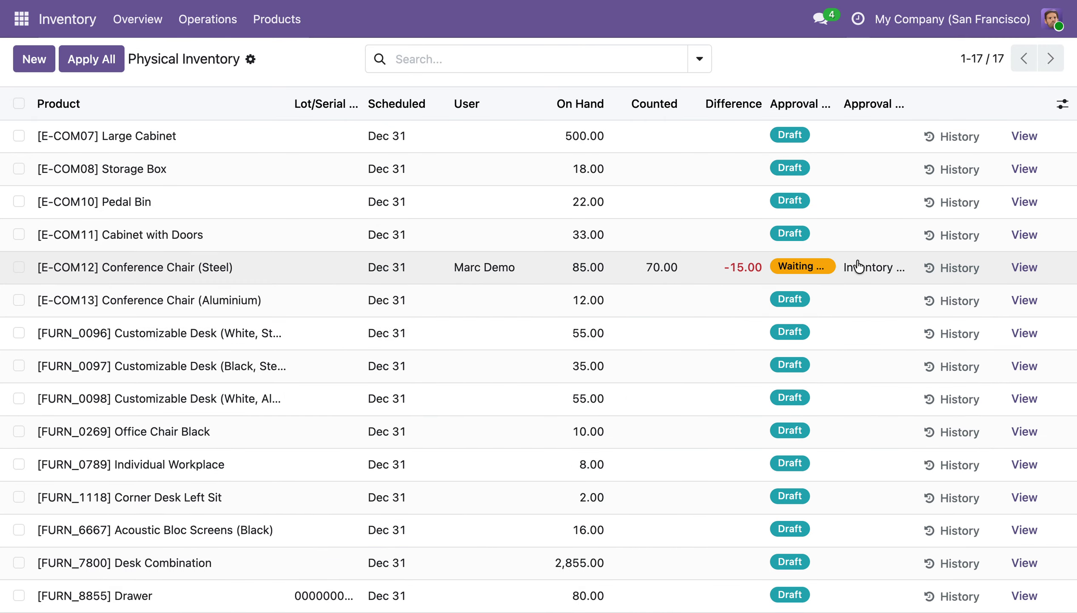
# Step: Widen the Approval Config column and adjust the Approval State column's width in the Physical Inventory list
pyautogui.moveTo(838, 106); pyautogui.dragTo(960, 105)
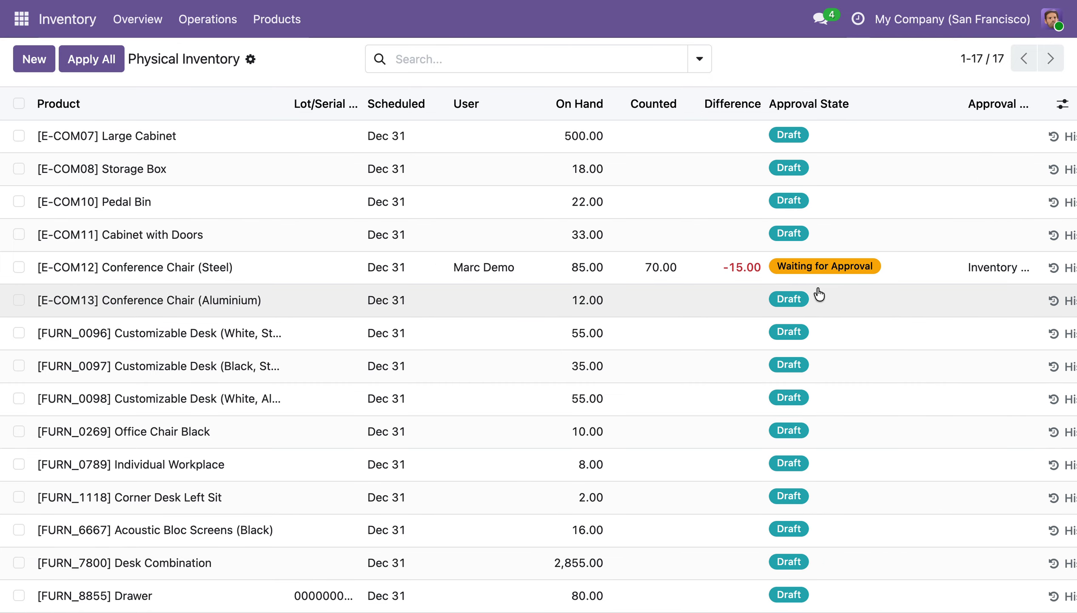
pyautogui.hscroll(3, 887, 251)
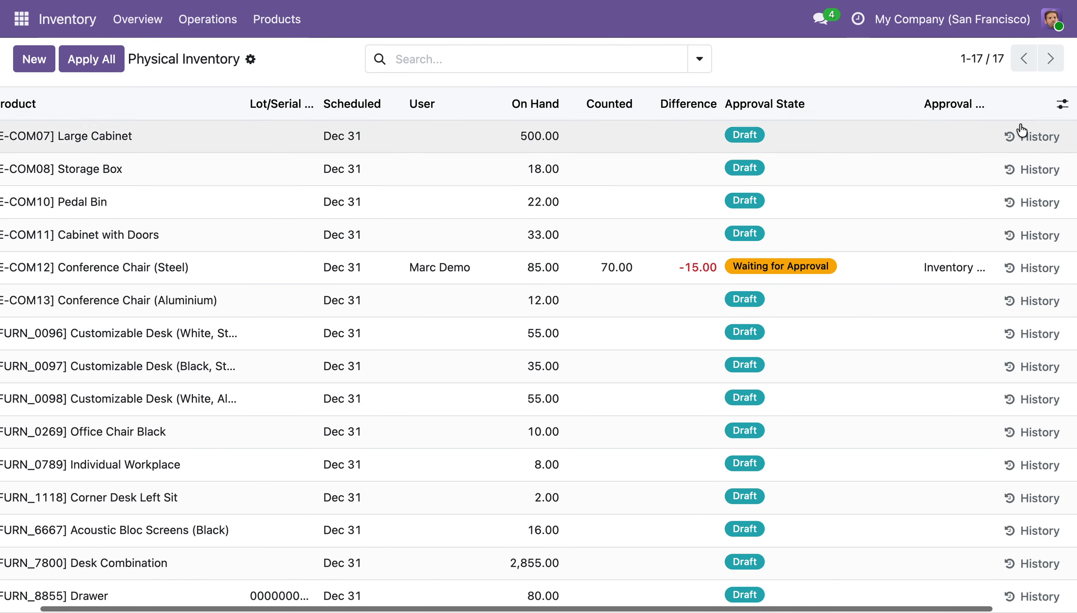
pyautogui.moveTo(986, 105); pyautogui.dragTo(1075, 104)
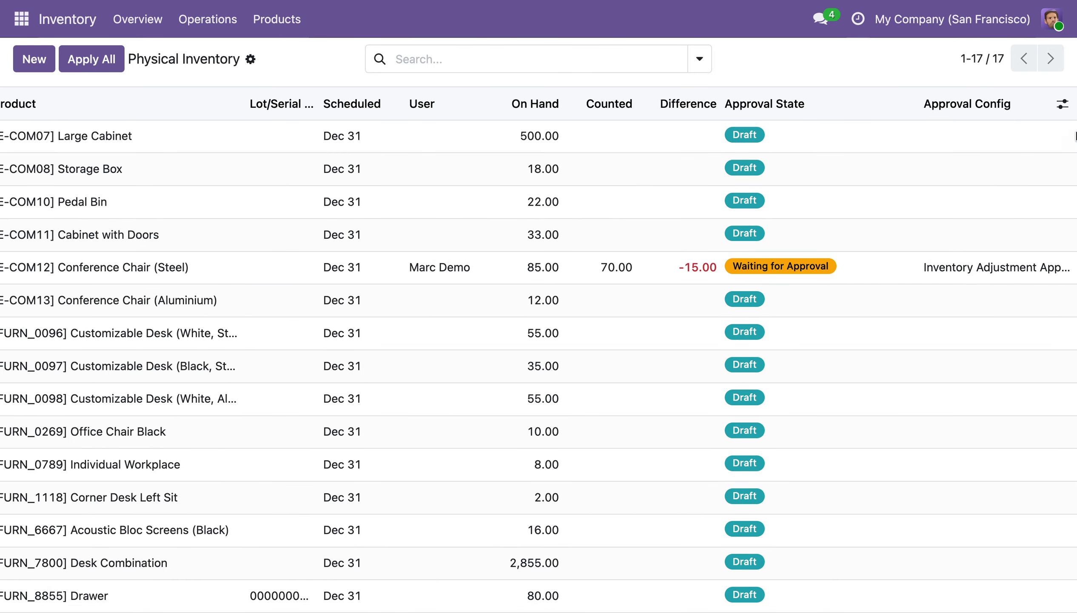
pyautogui.hscroll(3, 894, 272)
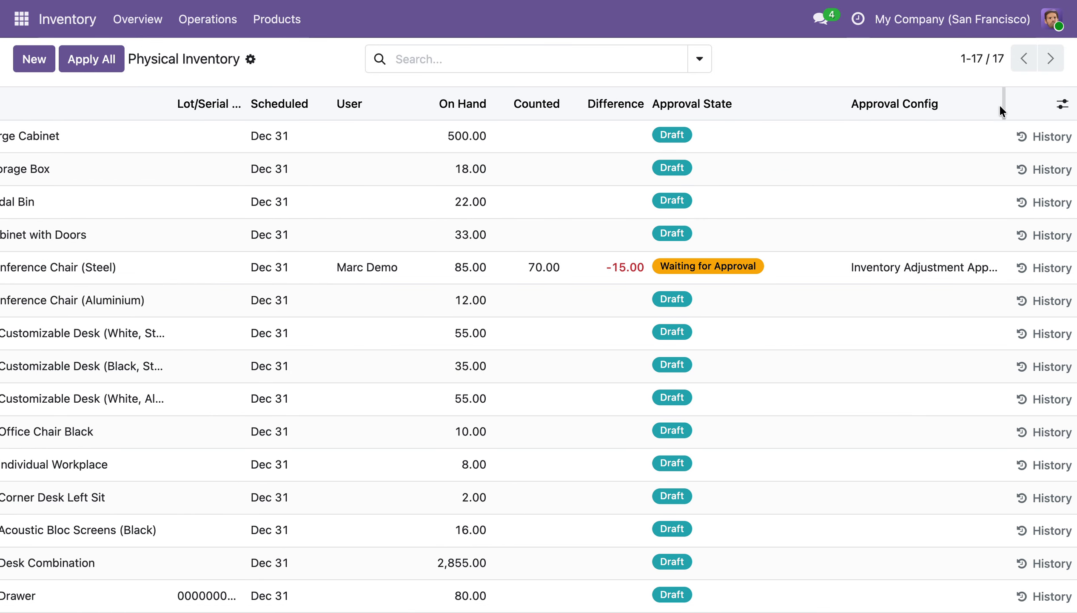
pyautogui.moveTo(1003, 104); pyautogui.dragTo(1075, 105)
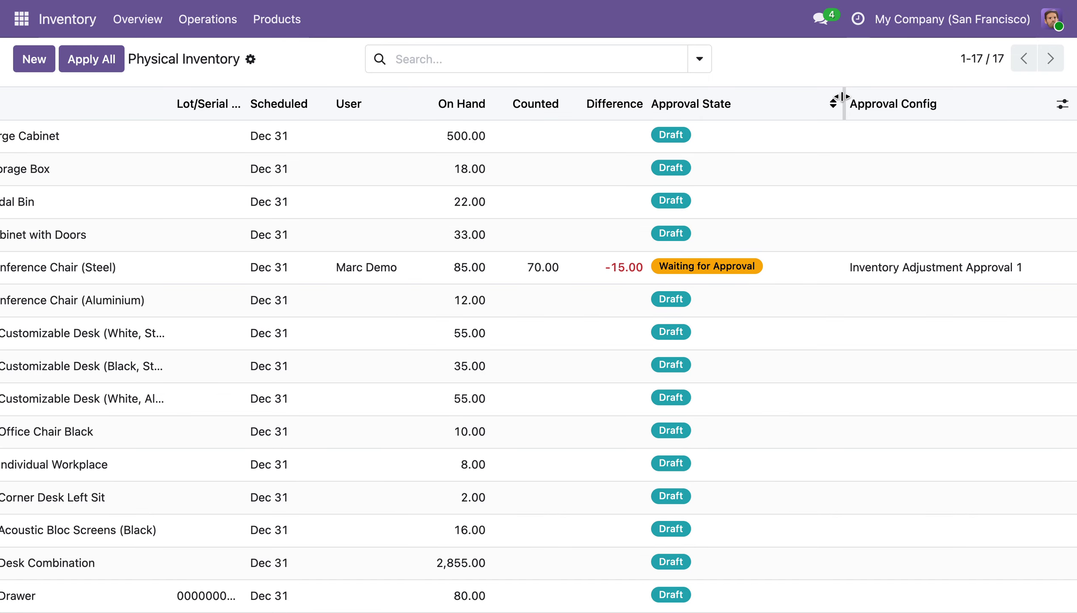
pyautogui.moveTo(842, 98); pyautogui.dragTo(759, 101)
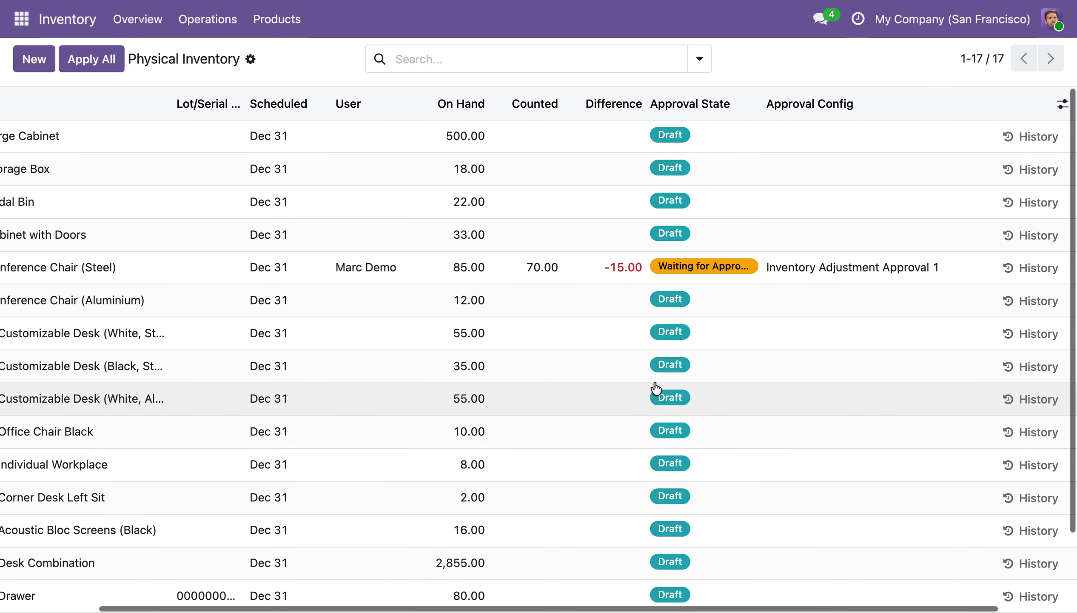
pyautogui.hscroll(-3, 656, 388)
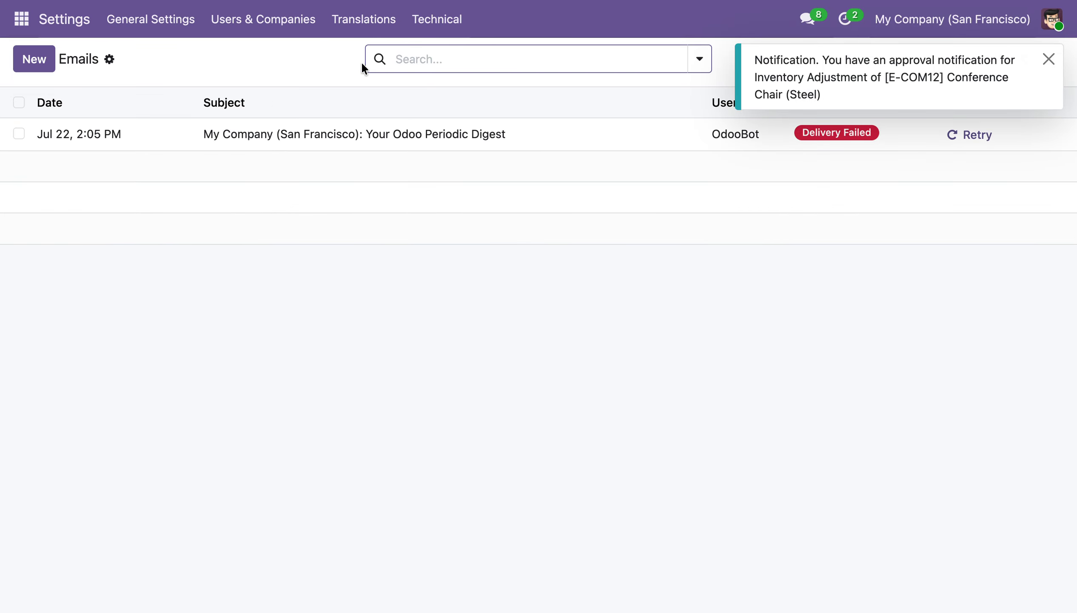
# Step: Refresh the Emails list and review the approval request email for [E-COM12] Conference Chair (Steel), including its body and sender field
pyautogui.click(381, 58)
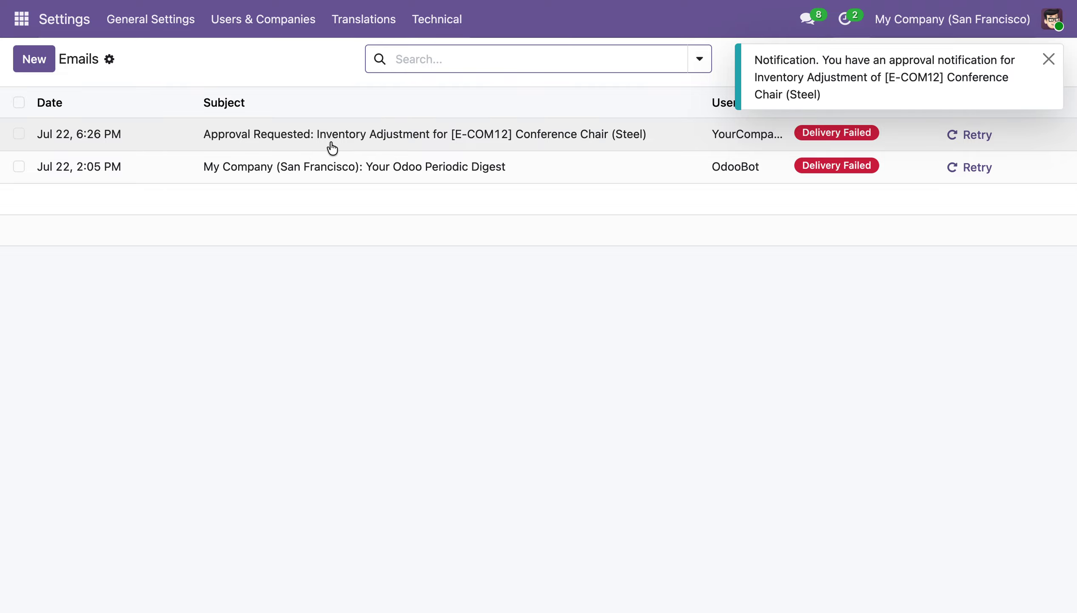
pyautogui.click(385, 134)
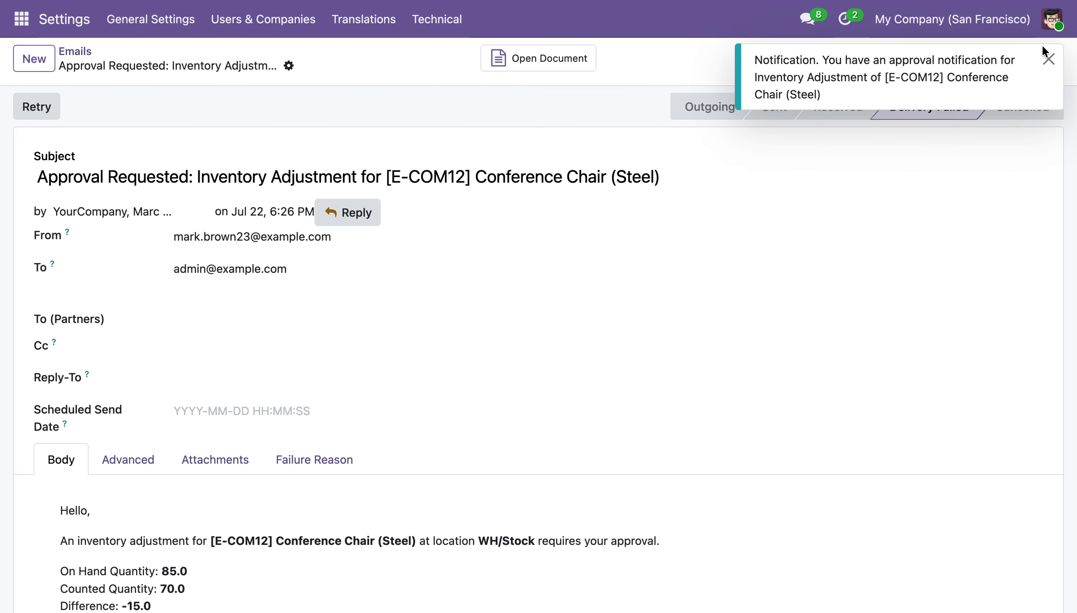
pyautogui.click(1049, 59)
pyautogui.scroll(-3, 401, 338)
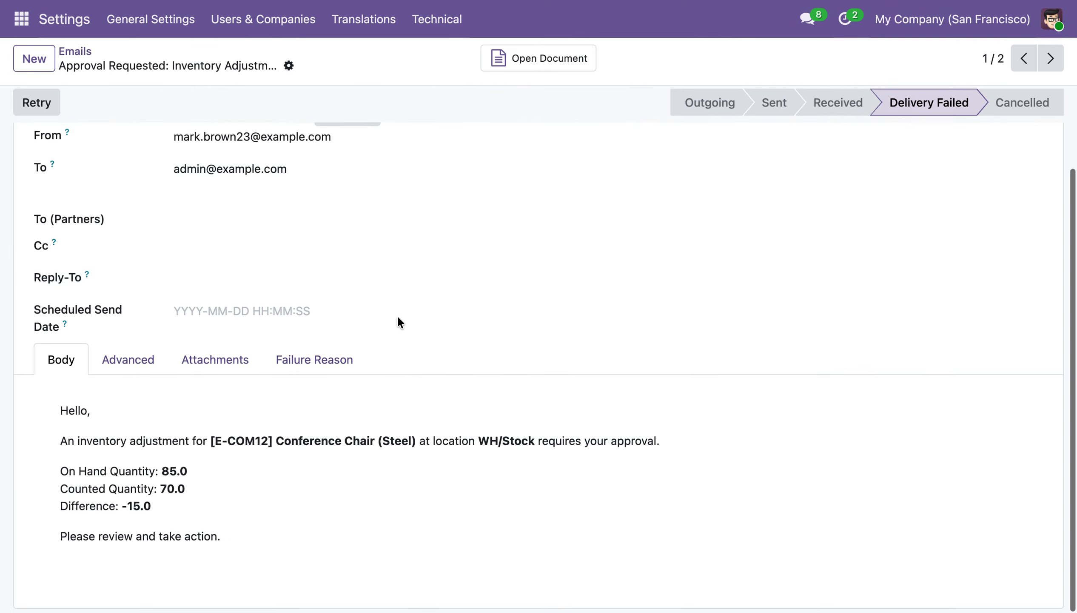
pyautogui.scroll(3, 395, 316)
pyautogui.click(189, 243)
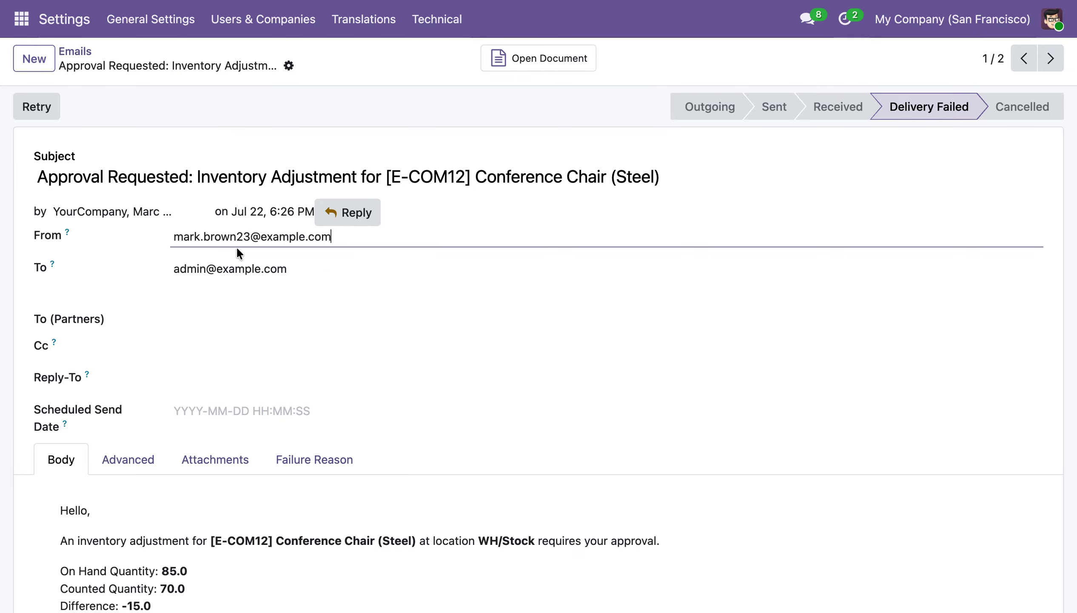
# Step: Examine the quantities and the action message in the body of the [E-COM12] Conference Chair (Steel) approval request email
pyautogui.click(184, 352)
pyautogui.scroll(-2, 183, 354)
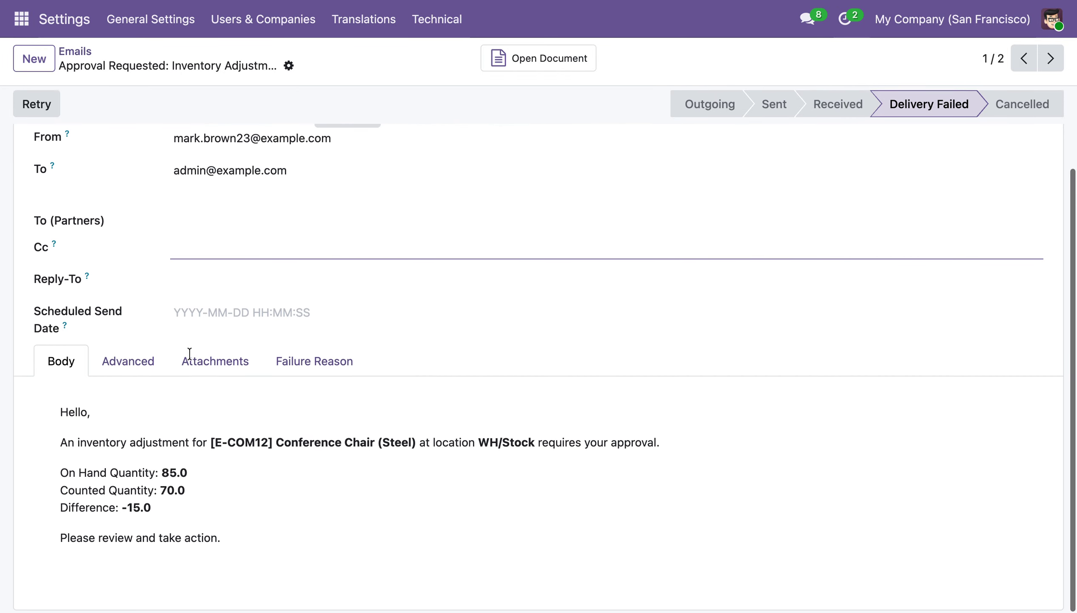
pyautogui.moveTo(84, 475); pyautogui.dragTo(251, 445)
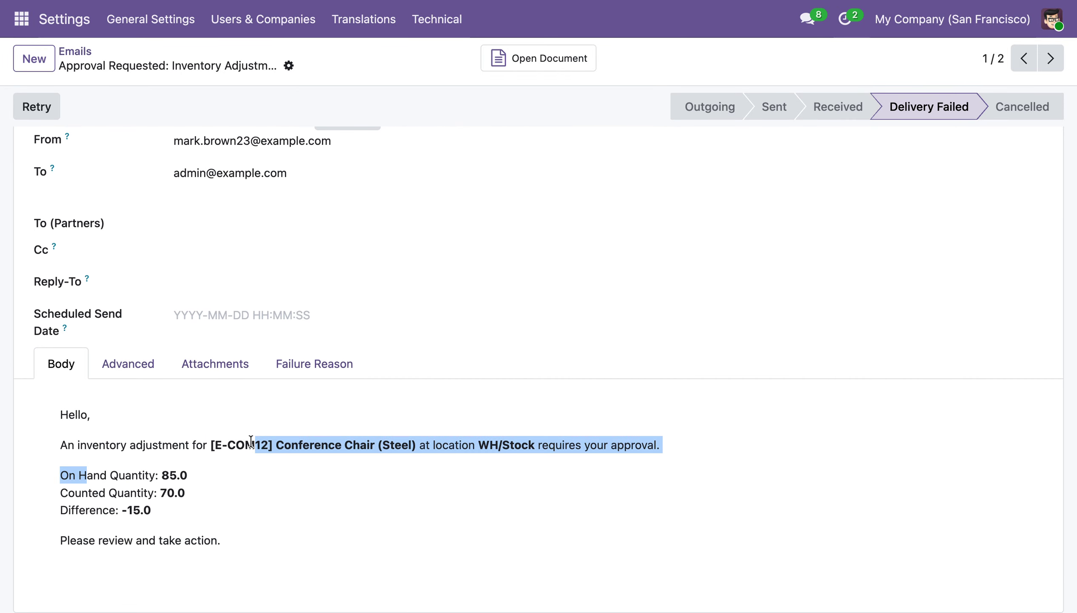
pyautogui.click(237, 473)
pyautogui.moveTo(60, 474); pyautogui.dragTo(131, 539)
pyautogui.click(129, 539)
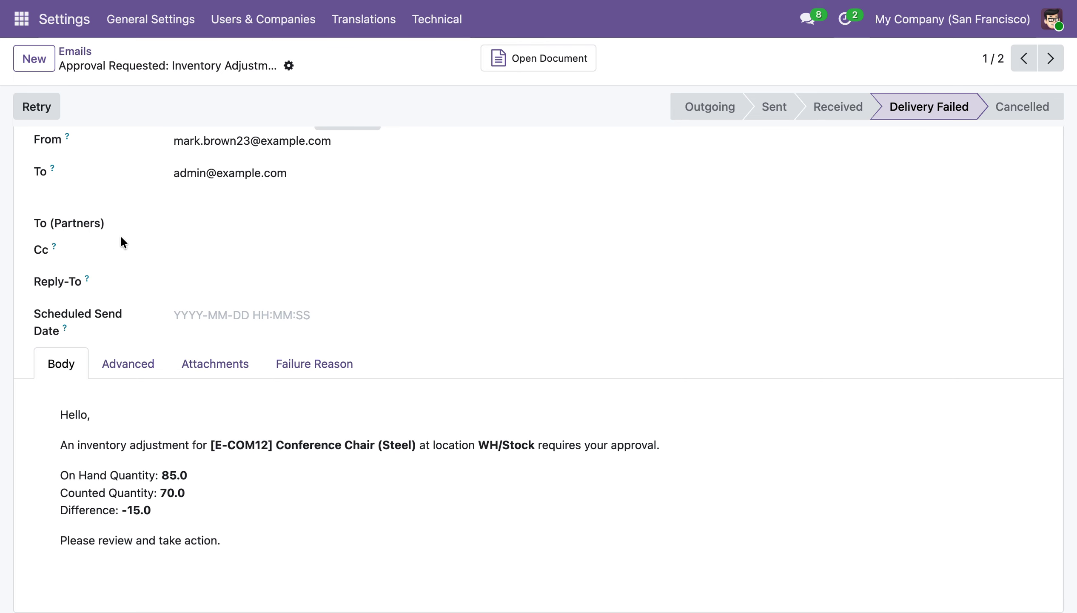
# Step: Open the list of inventory adjustments waiting for approval in Inventory
pyautogui.click(21, 18)
pyautogui.click(61, 83)
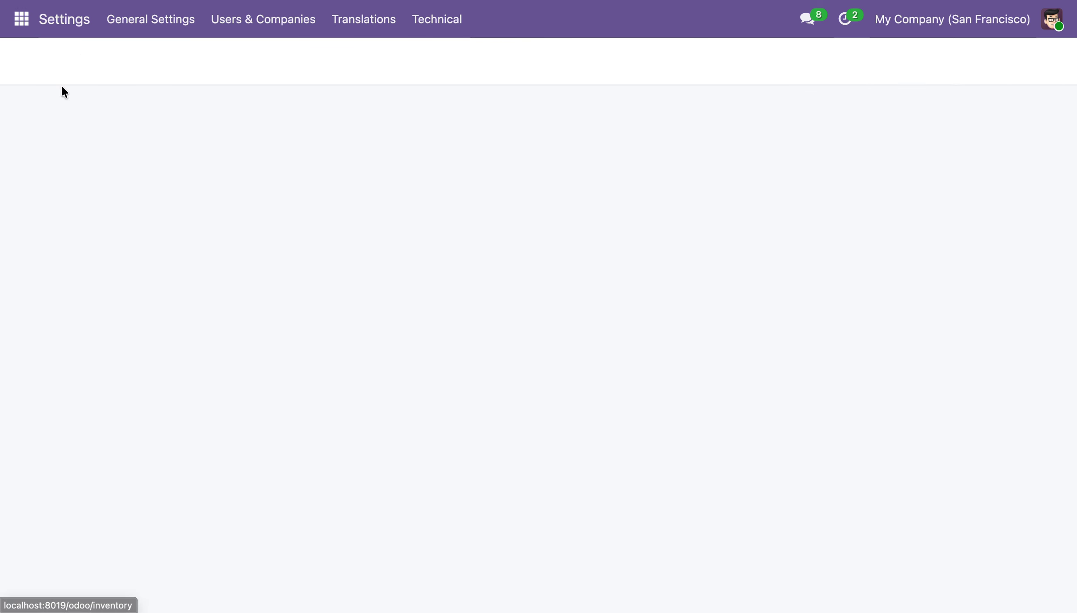
pyautogui.click(217, 25)
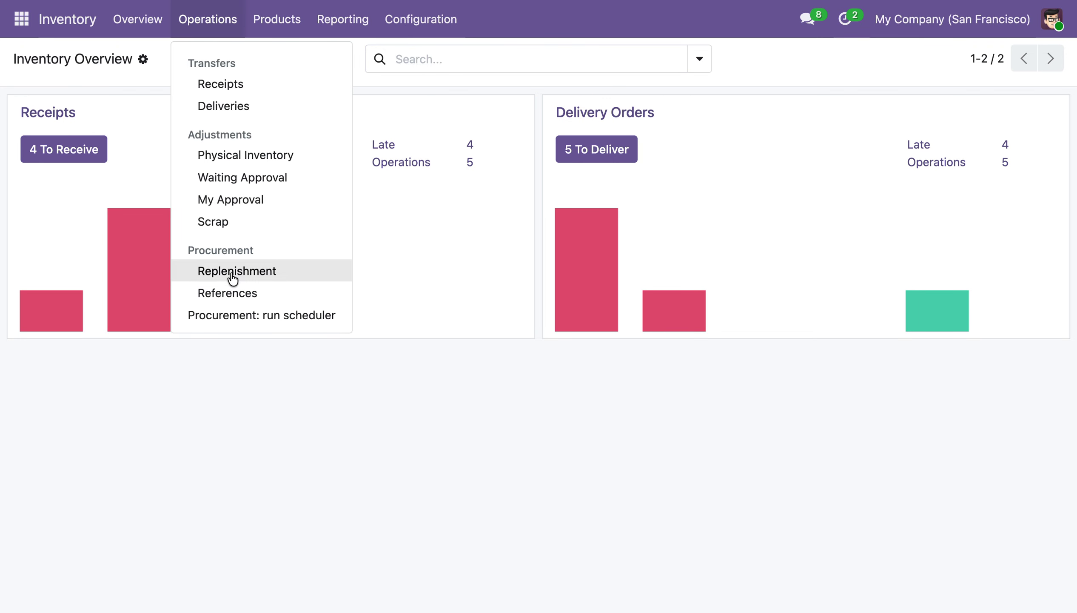
pyautogui.click(261, 184)
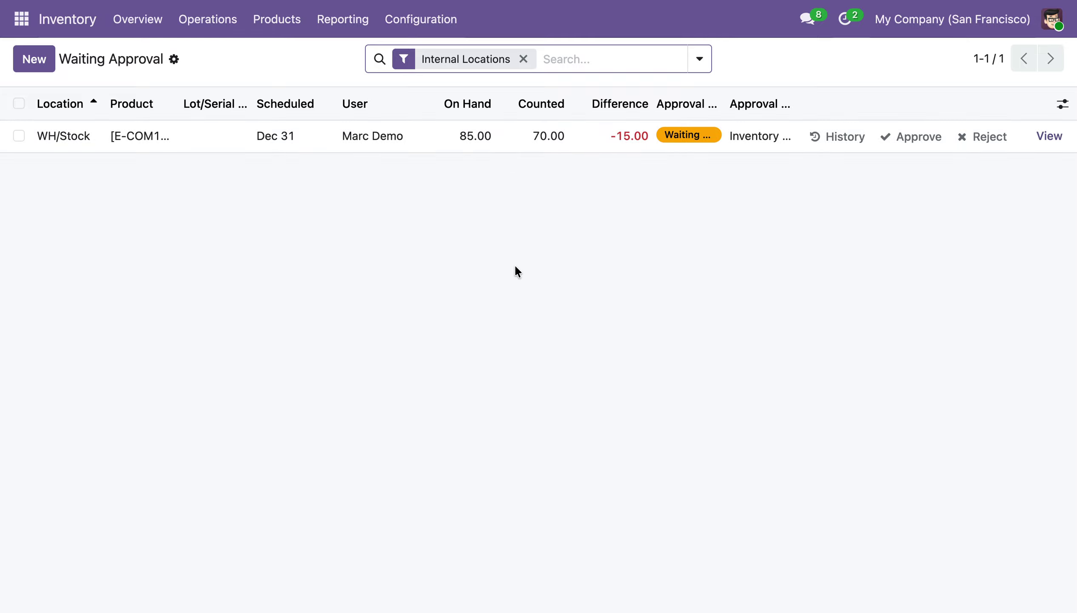
pyautogui.click(523, 59)
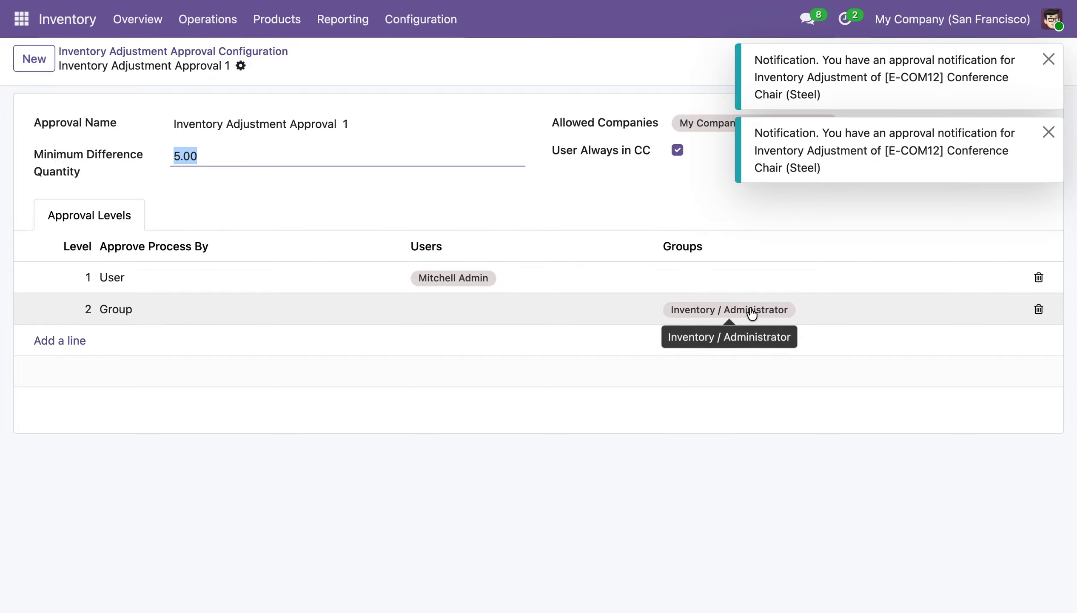
# Step: Review the levels of Inventory Adjustment Approval 1, dismiss both notifications, and return to the approval configuration list
pyautogui.click(838, 208)
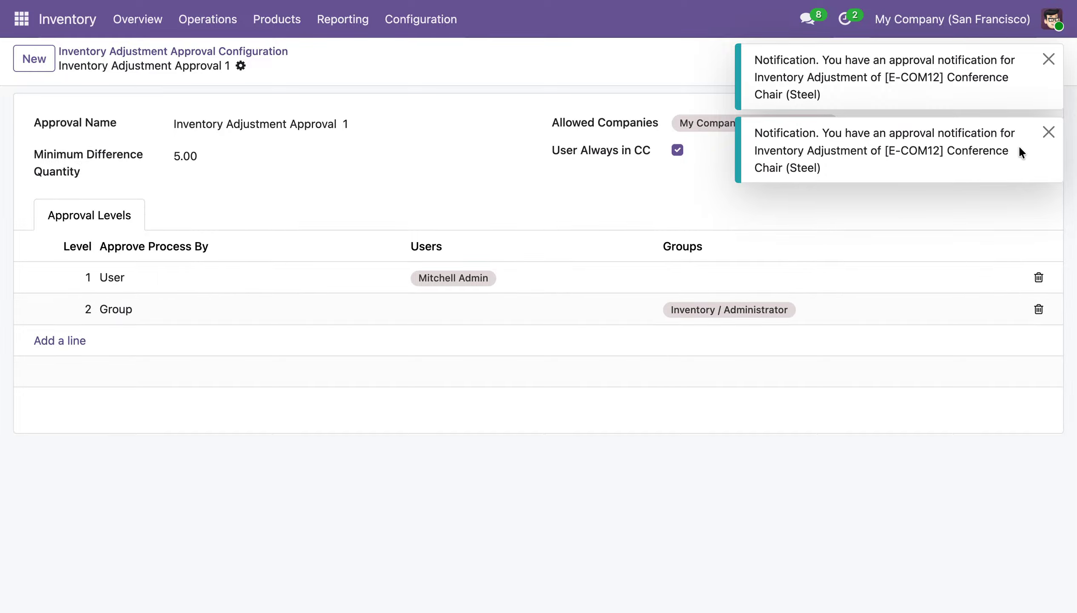
pyautogui.click(1048, 131)
pyautogui.click(1048, 60)
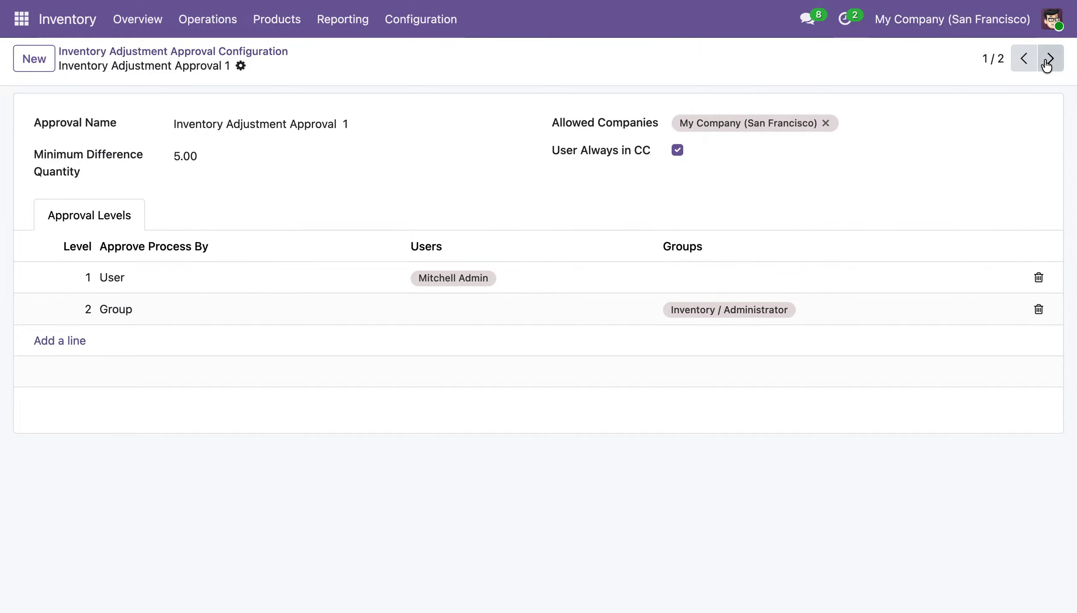
pyautogui.click(220, 52)
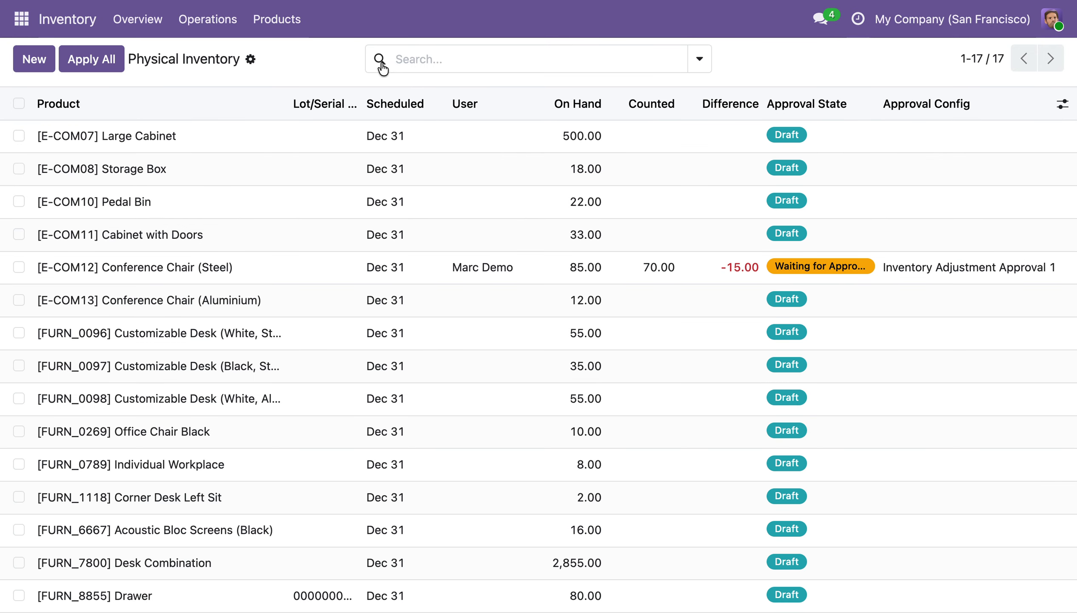
# Step: Refresh the demo user's Physical Inventory list and widen its Approval State column slightly
pyautogui.click(381, 66)
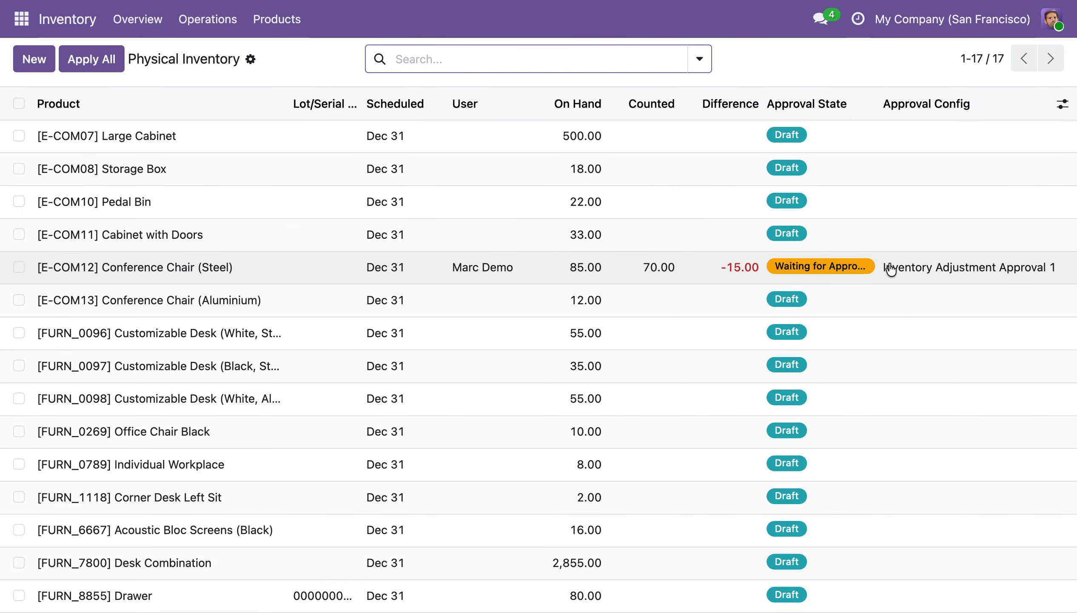
pyautogui.moveTo(876, 103)
pyautogui.mouseDown()
pyautogui.moveTo(953, 102)
pyautogui.moveTo(883, 115)
pyautogui.mouseUp()
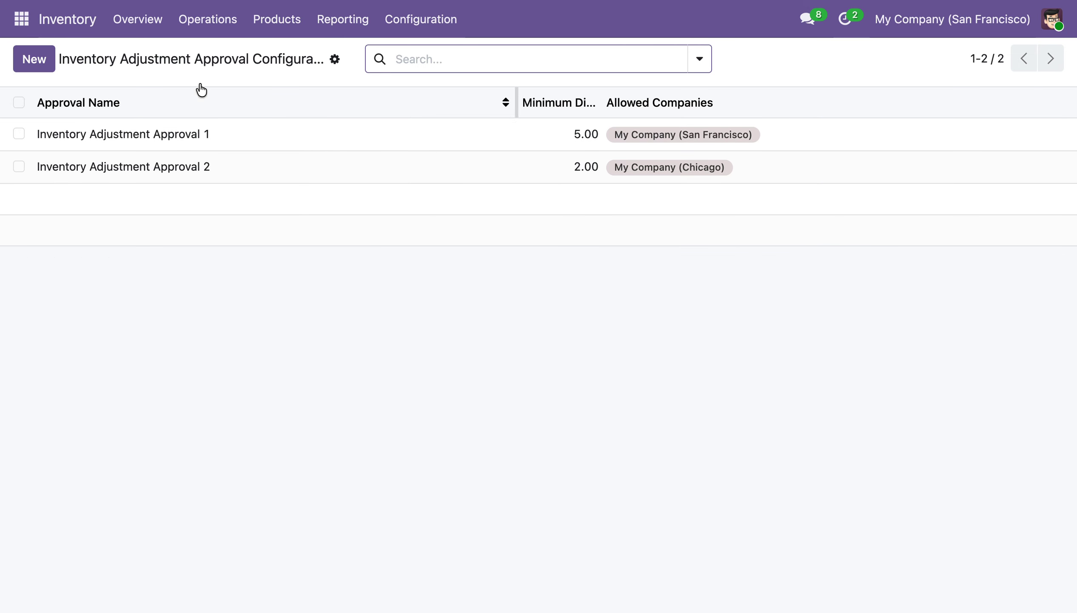
# Step: Open the waiting [E-COM12] Conference Chair (Steel) adjustment, approve its level 2, and return to the Waiting Approval list
pyautogui.click(208, 24)
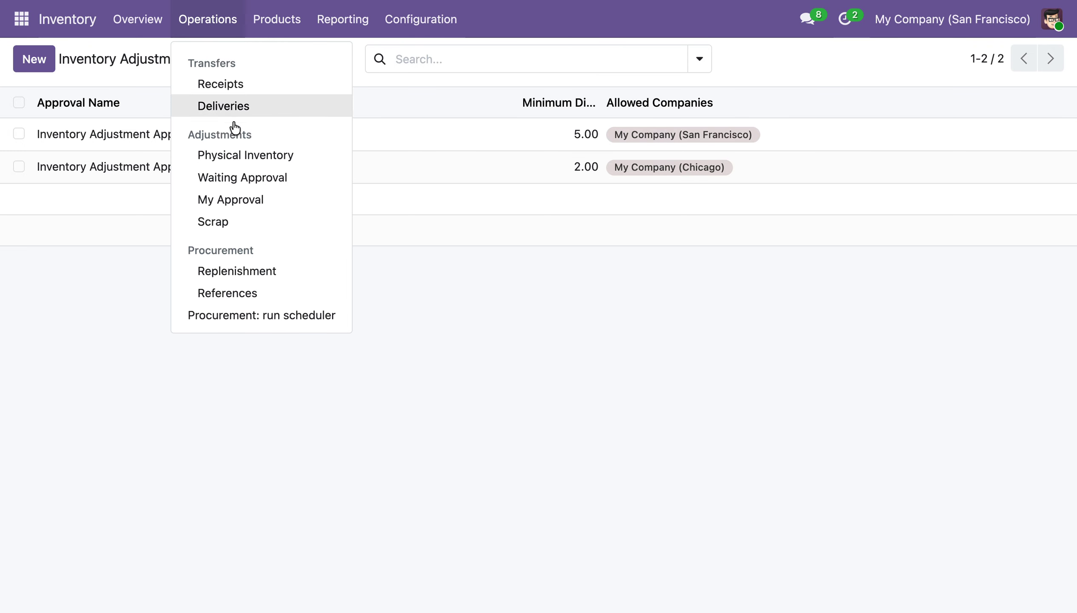
pyautogui.click(242, 178)
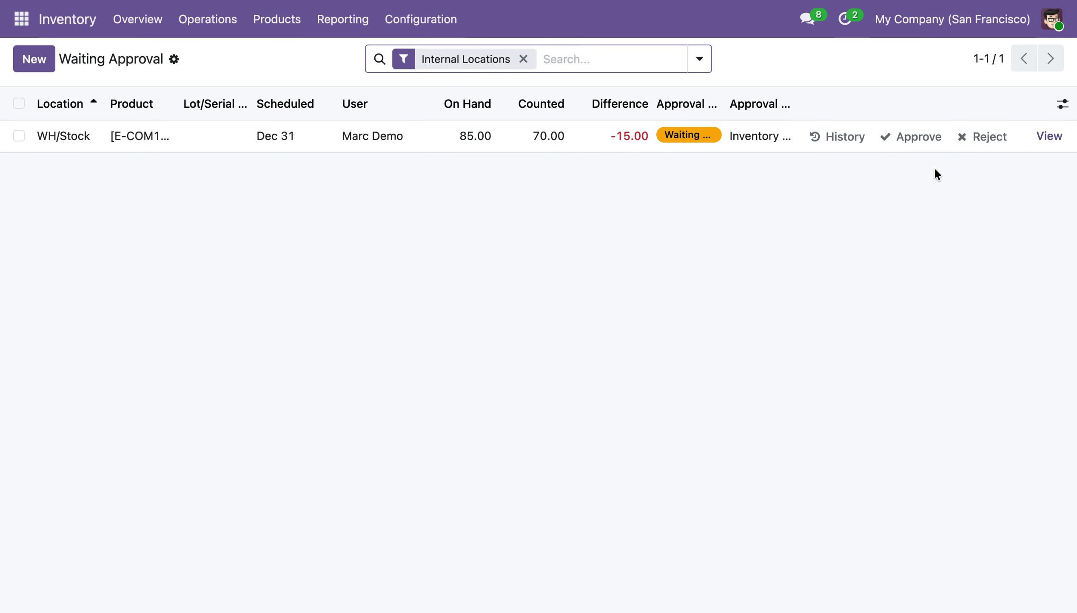
pyautogui.click(1050, 136)
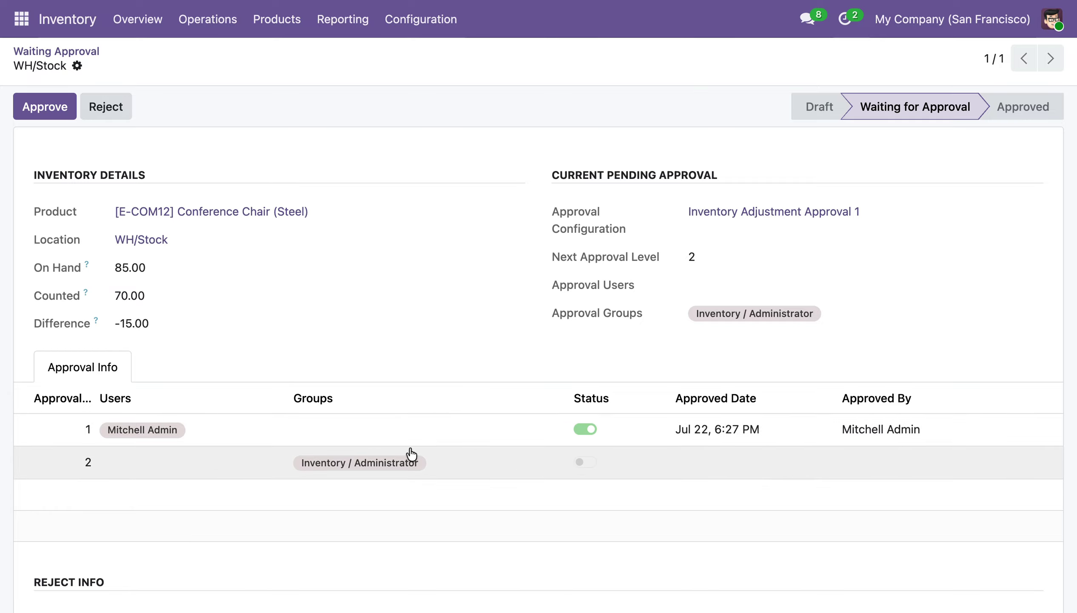
pyautogui.click(44, 110)
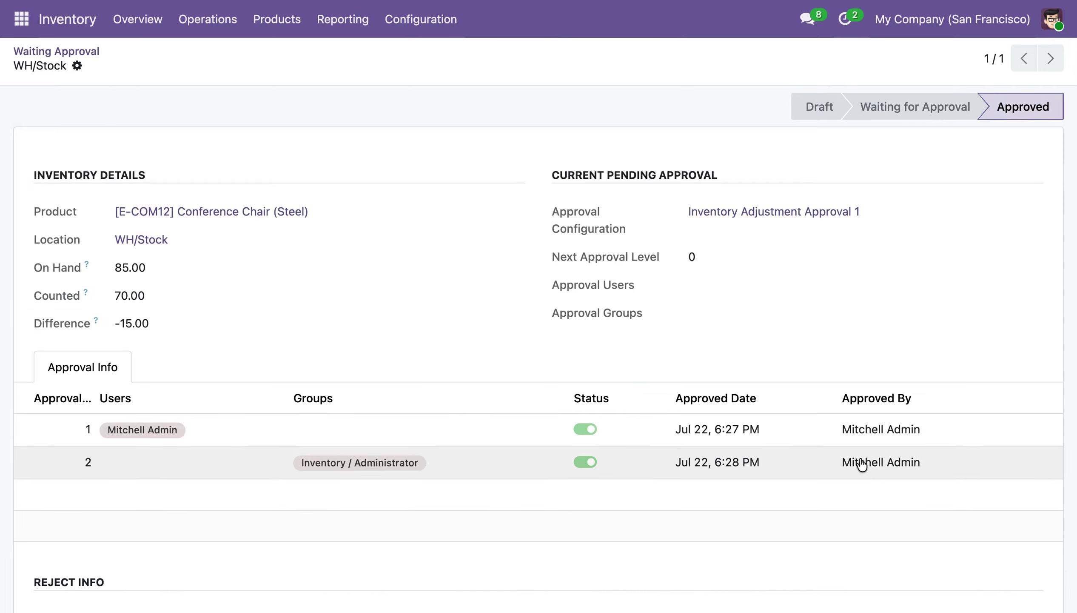
pyautogui.click(88, 54)
# Step: Open the "Approved: Inventory Adjustment for [E-COM12] Conference Chair (Steel)" email from the technical Emails list in Settings
pyautogui.click(21, 18)
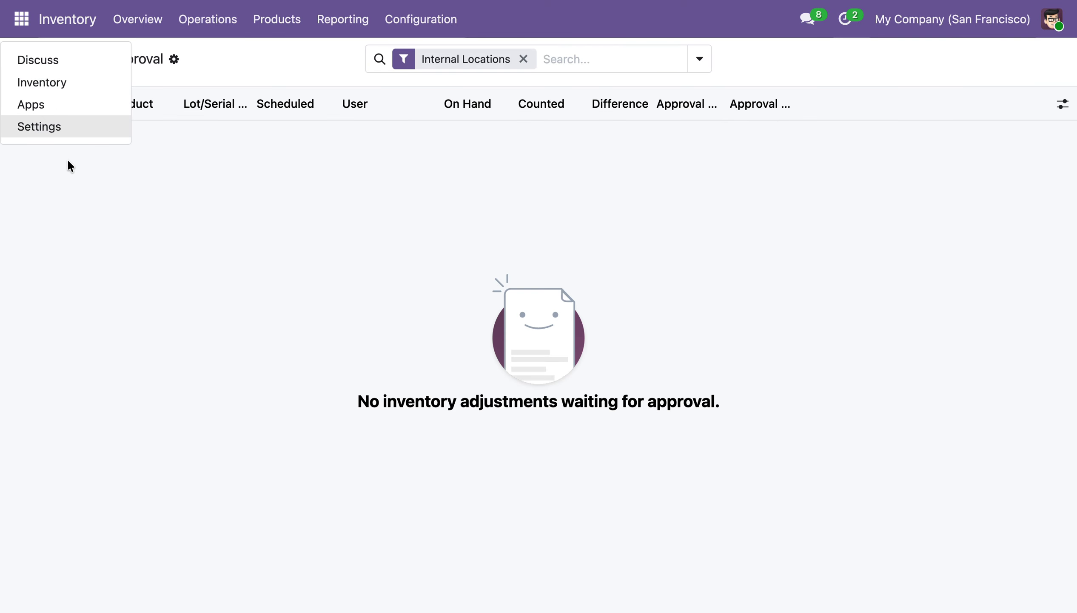
pyautogui.click(53, 124)
pyautogui.click(425, 19)
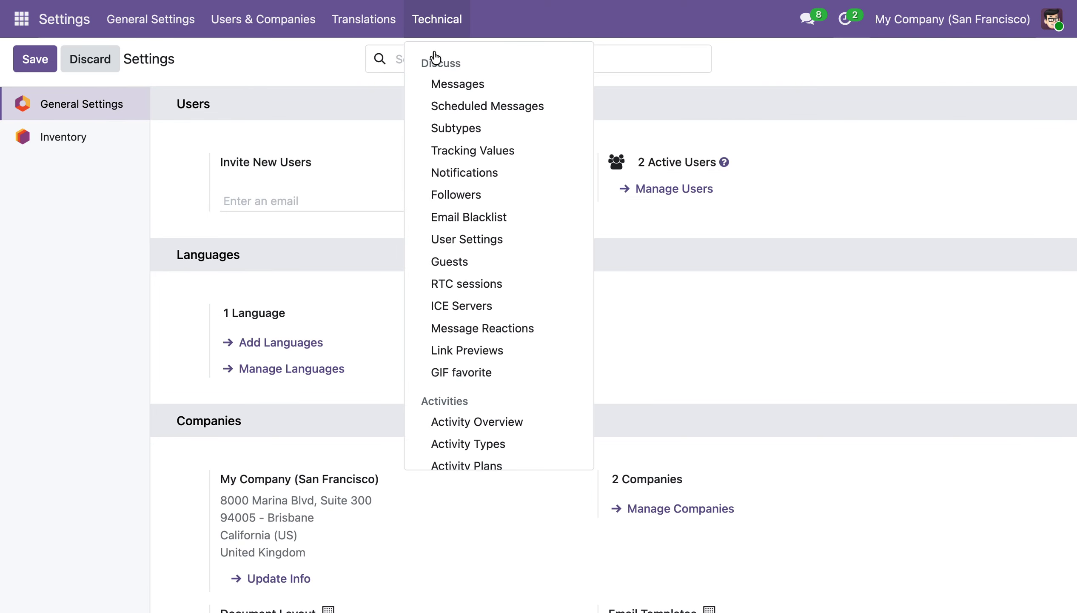
pyautogui.scroll(-3, 505, 380)
pyautogui.click(498, 341)
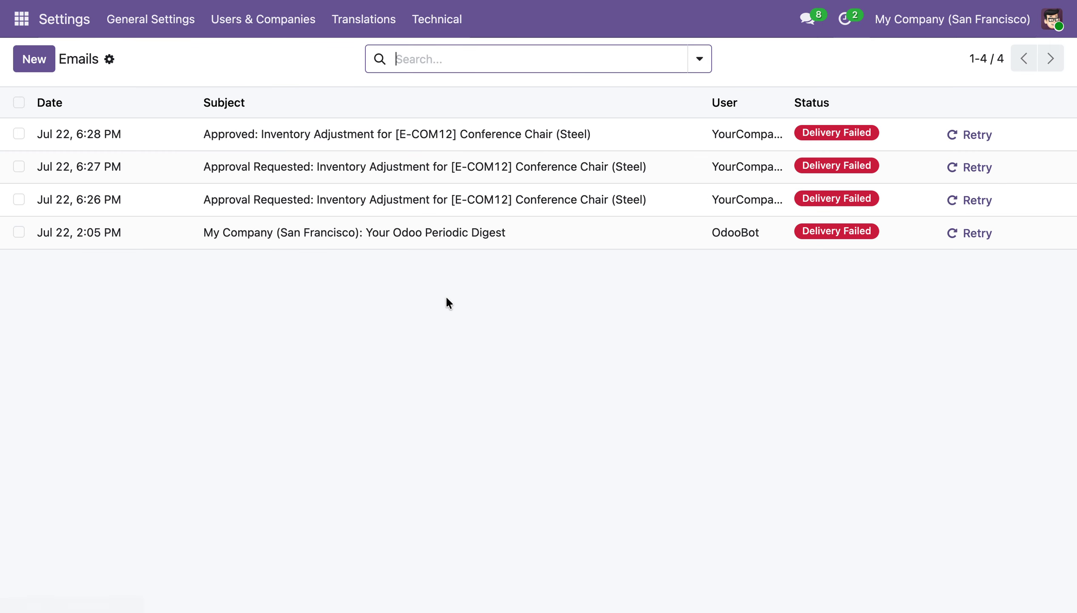
pyautogui.click(353, 141)
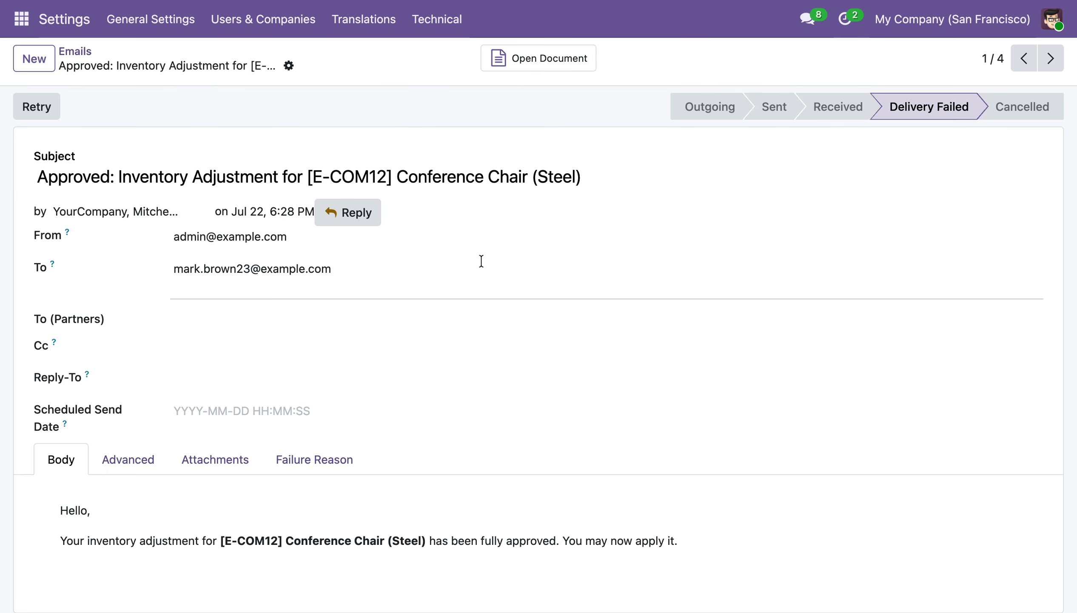
# Step: Examine the sender, the recipient and the body message of the approved-adjustment email
pyautogui.moveTo(177, 238); pyautogui.dragTo(259, 243)
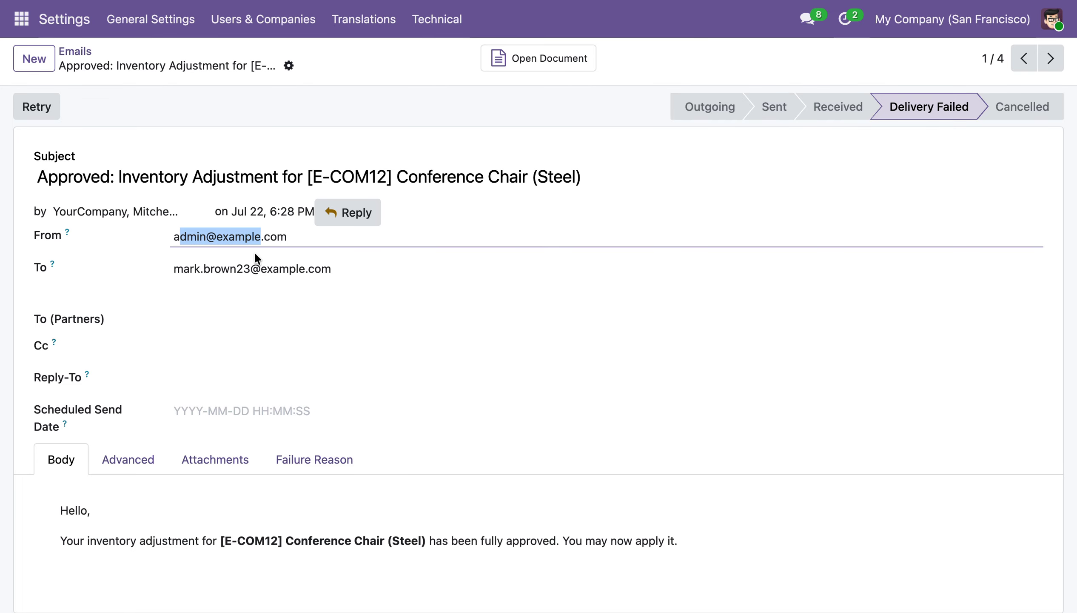
pyautogui.doubleClick(246, 270)
pyautogui.click(156, 359)
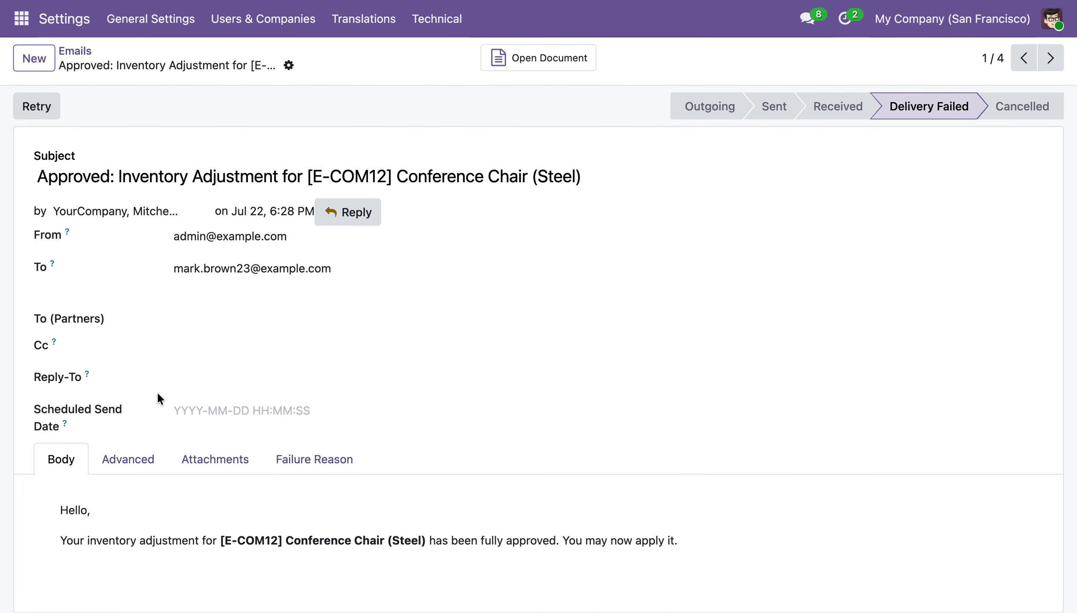
pyautogui.moveTo(85, 541); pyautogui.dragTo(399, 565)
pyautogui.click(480, 538)
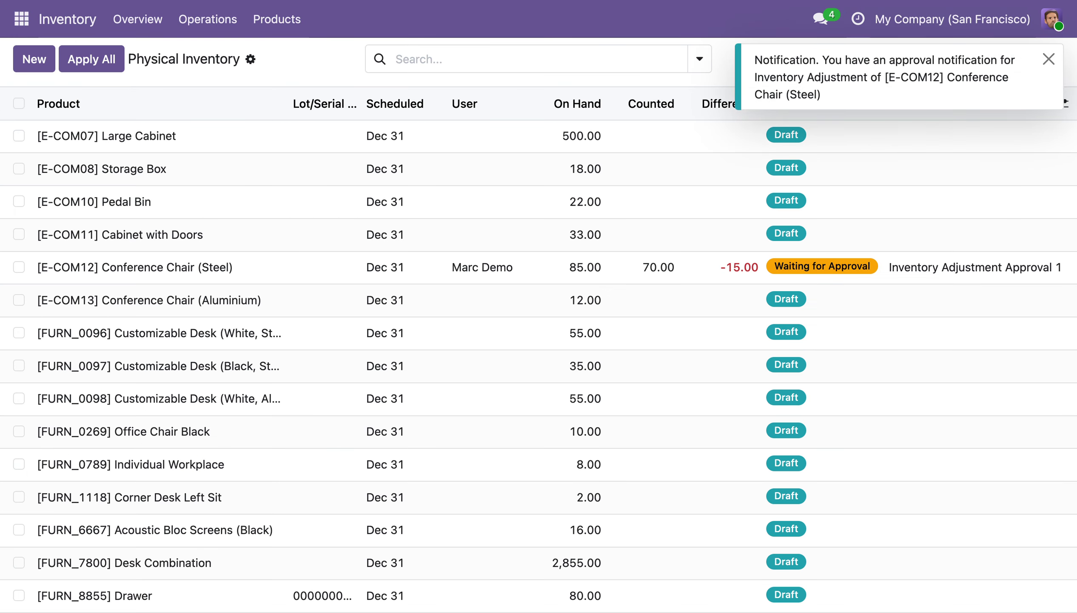
# Step: Refresh the demo user's Physical Inventory list, dismiss the notification, and apply the approved [E-COM12] Conference Chair (Steel) adjustment
pyautogui.click(383, 64)
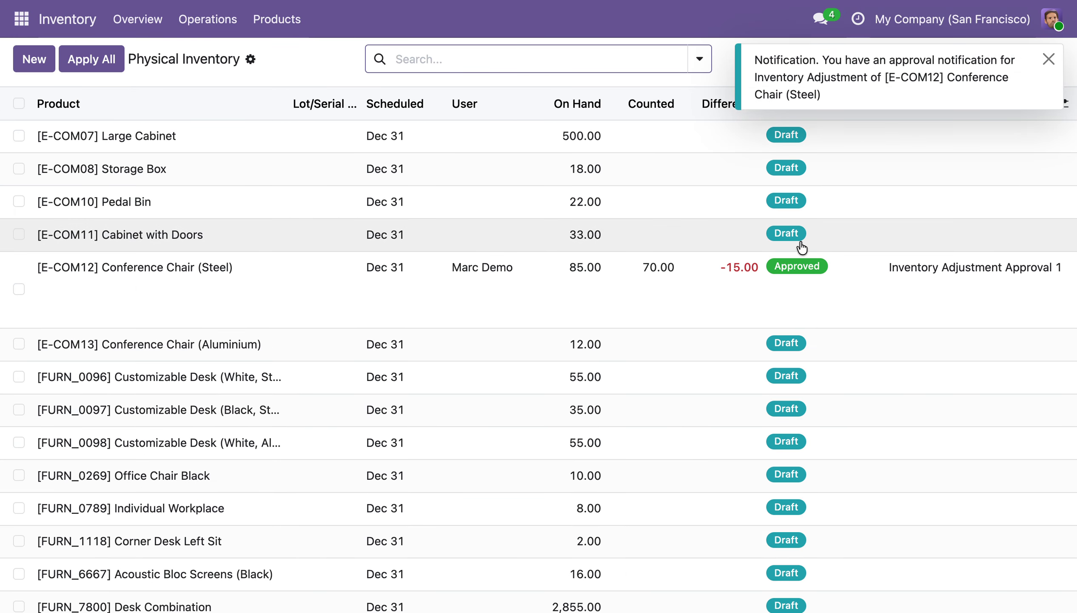
pyautogui.click(1048, 59)
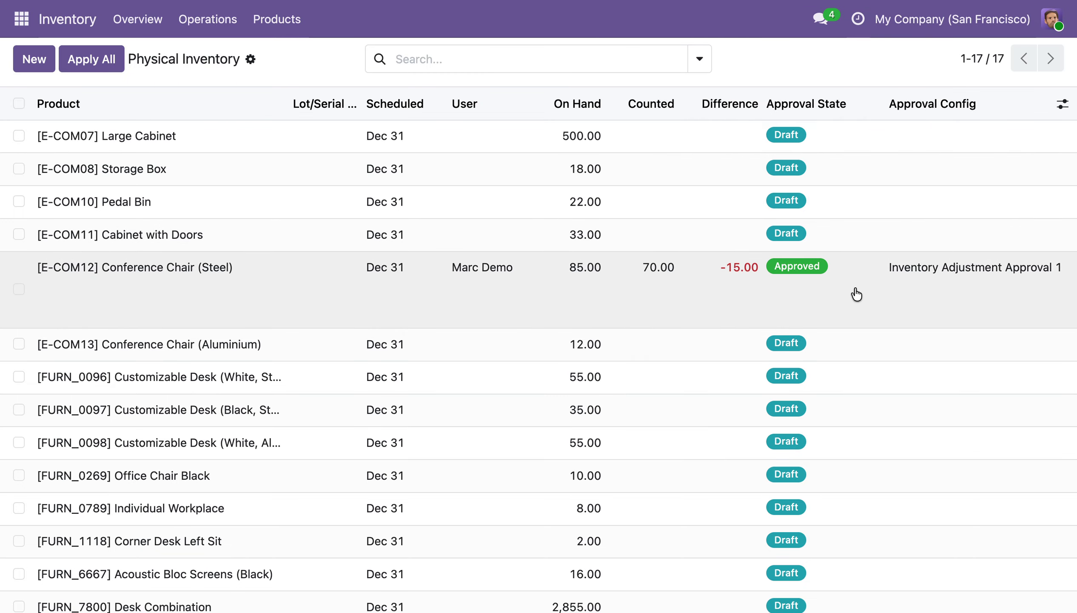
pyautogui.hscroll(2, 857, 295)
pyautogui.hscroll(3, 857, 295)
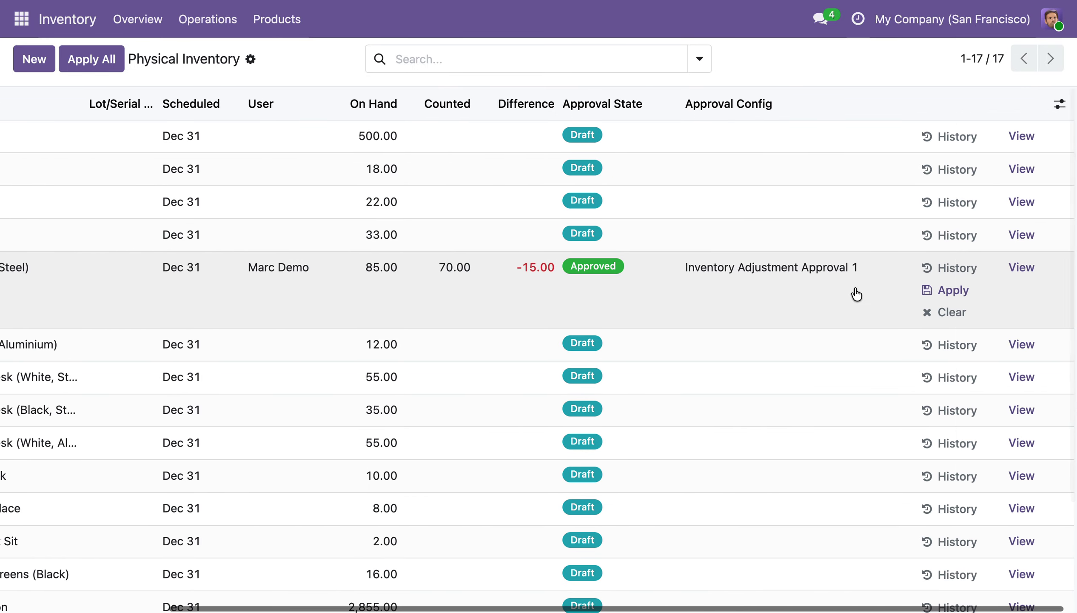
pyautogui.click(952, 291)
pyautogui.hscroll(-4, 431, 281)
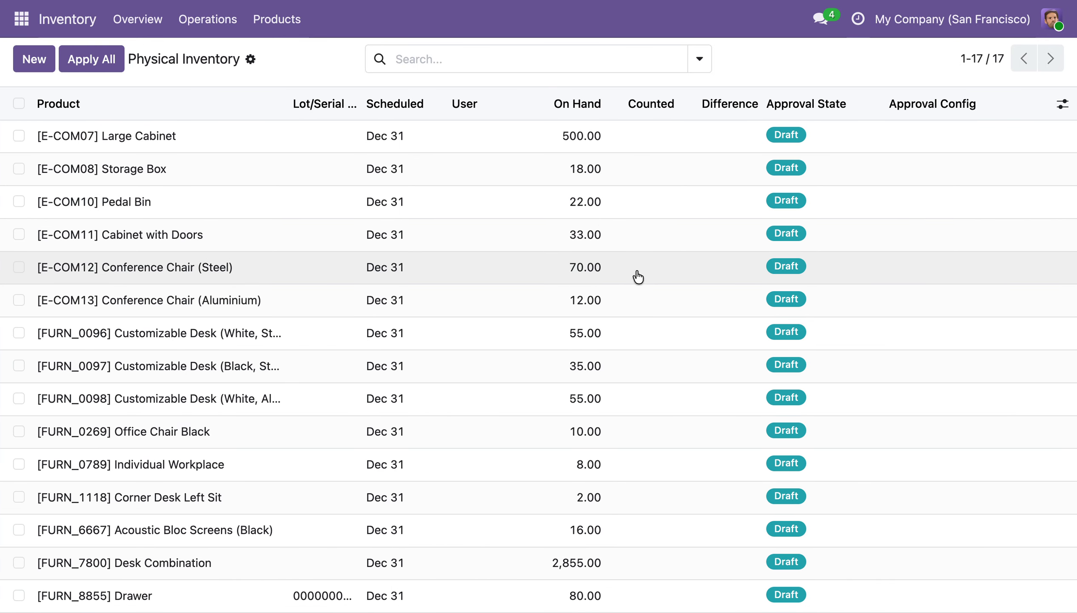
# Step: Set the counted quantities of [E-COM10] Pedal Bin to 10 and [FURN_0097] Customizable Desk (Black, Steel) to 28
pyautogui.click(578, 202)
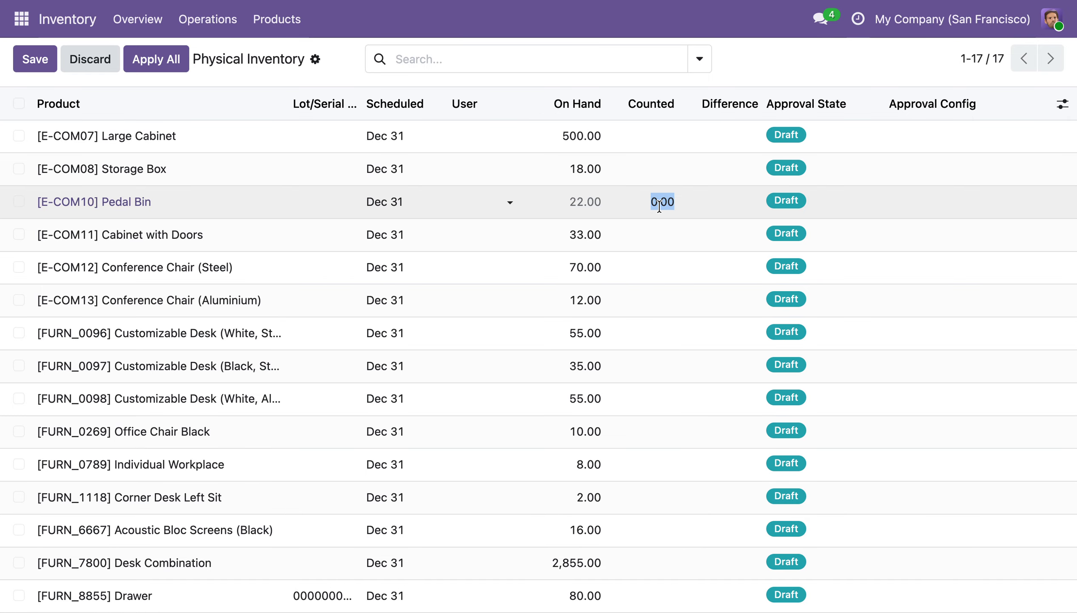
pyautogui.write('10')
pyautogui.click(743, 64)
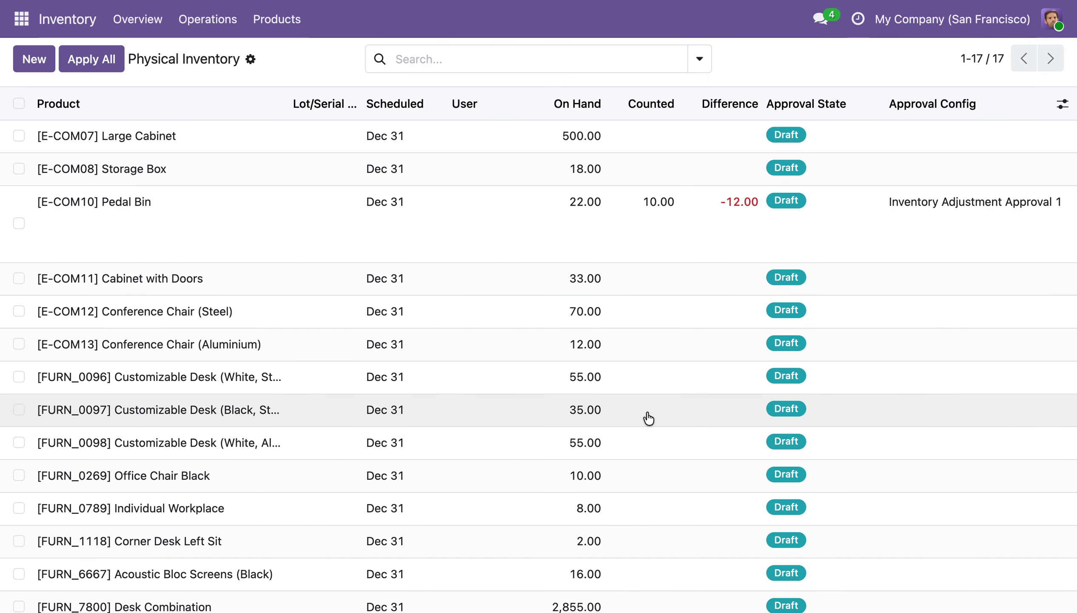
pyautogui.click(647, 411)
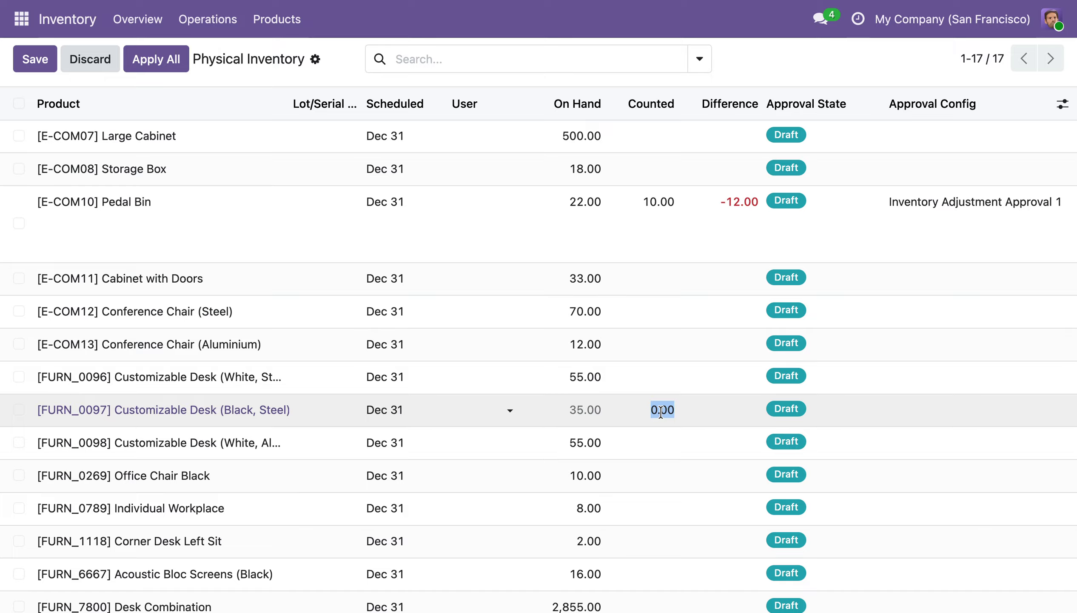
pyautogui.write('28')
pyautogui.click(639, 262)
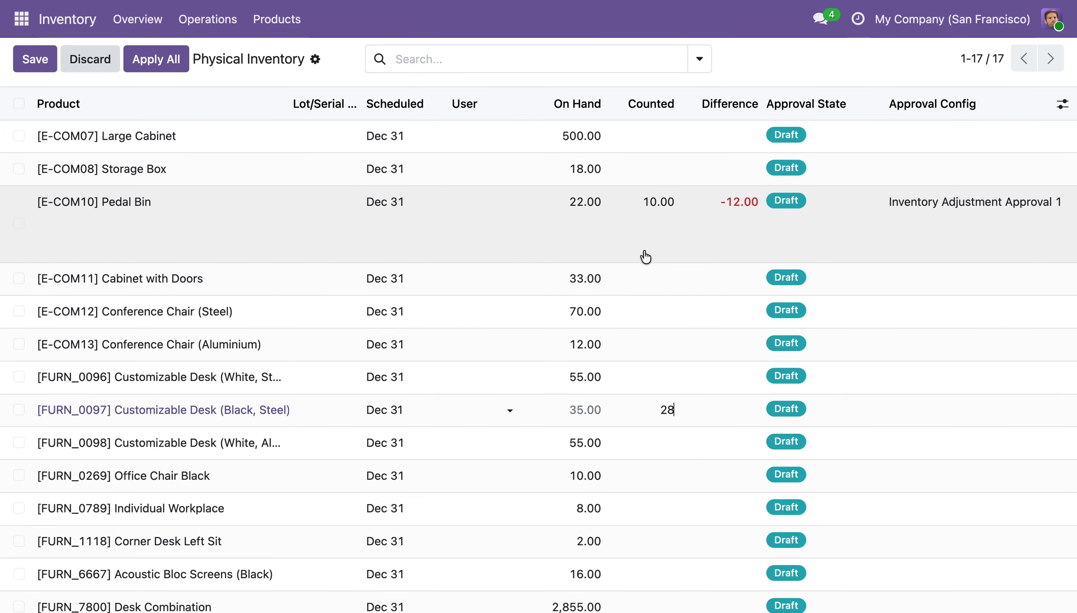
pyautogui.click(645, 253)
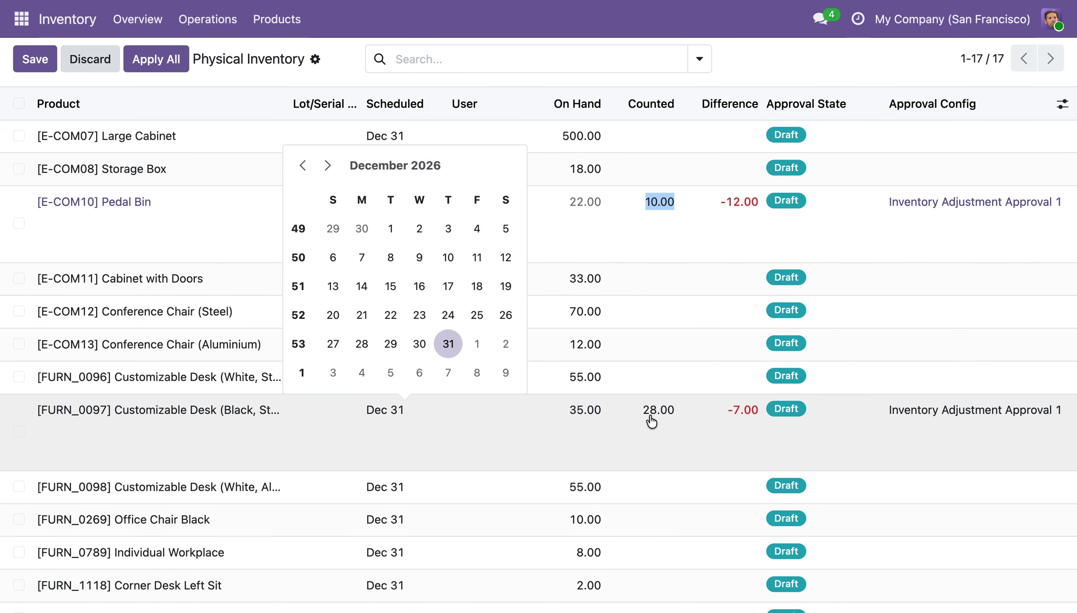
# Step: Apply the count adjustments for [E-COM10] Pedal Bin and [FURN_0097] Customizable Desk (Black, Steel) to submit them for approval
pyautogui.hscroll(5, 943, 448)
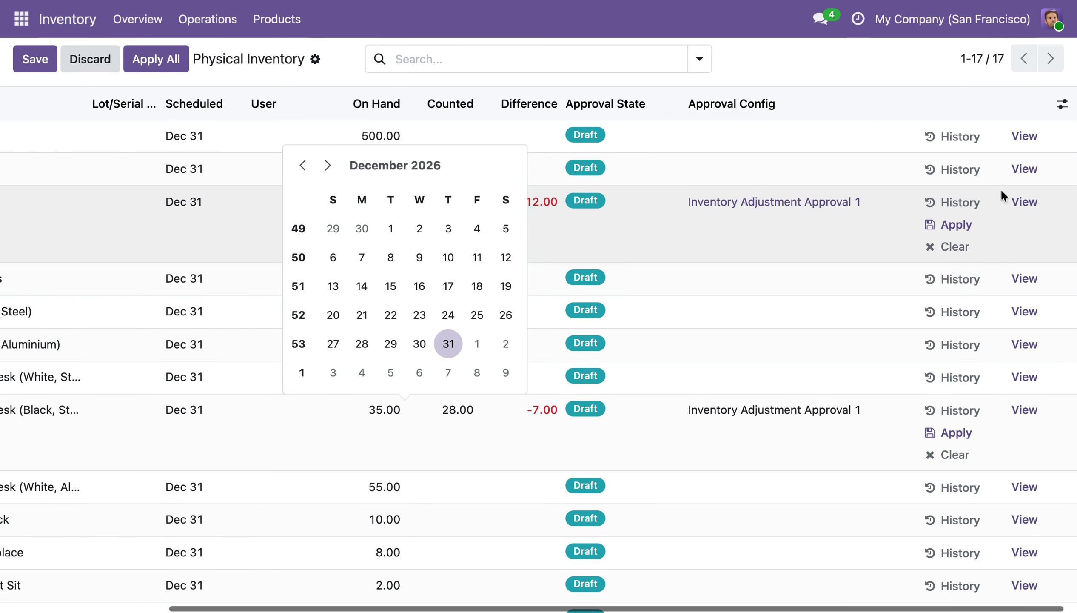
pyautogui.click(965, 232)
pyautogui.click(954, 387)
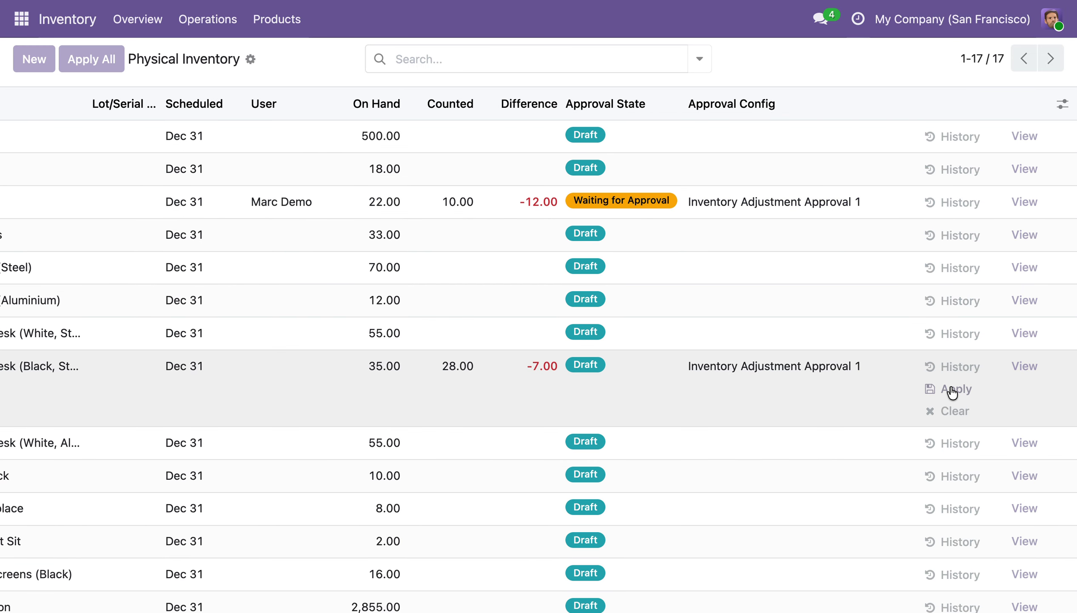
# Step: Set the counted quantity of [FURN_0269] Office Chair Black to 3
pyautogui.click(431, 436)
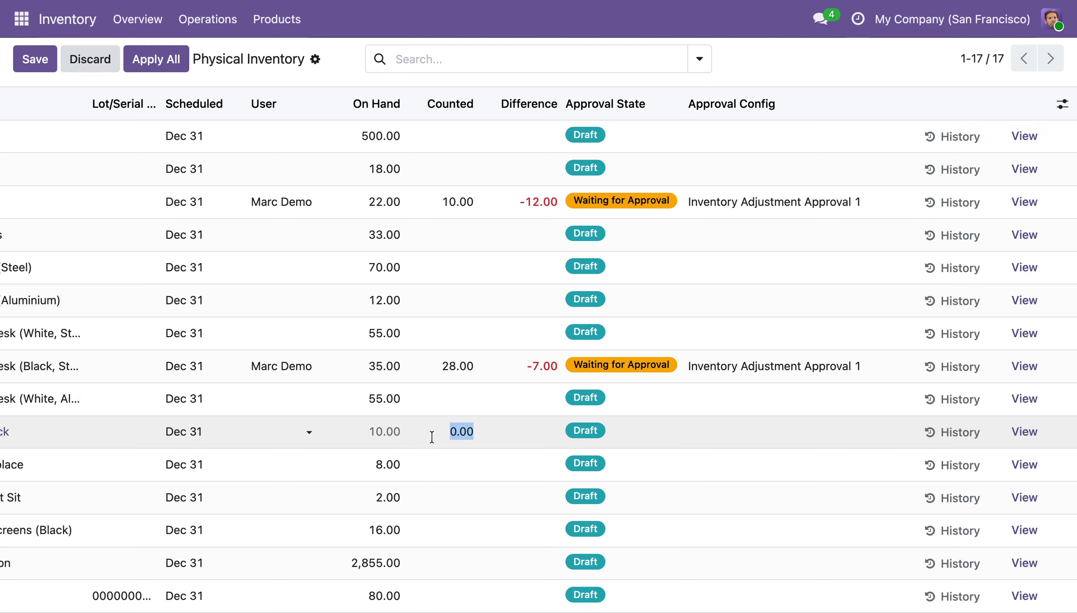
pyautogui.write('3')
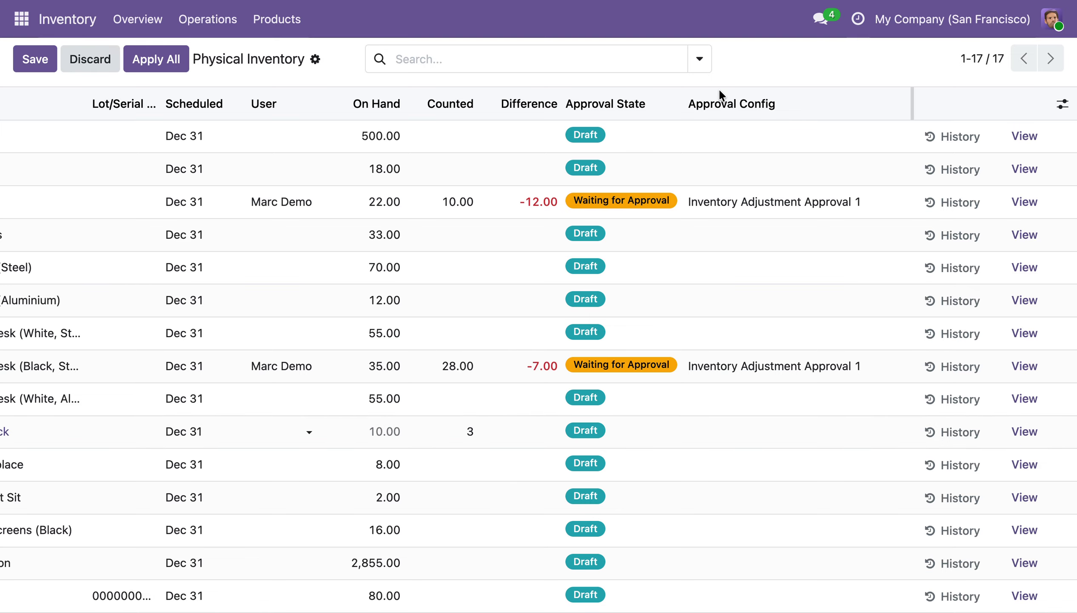
pyautogui.press('Tab')
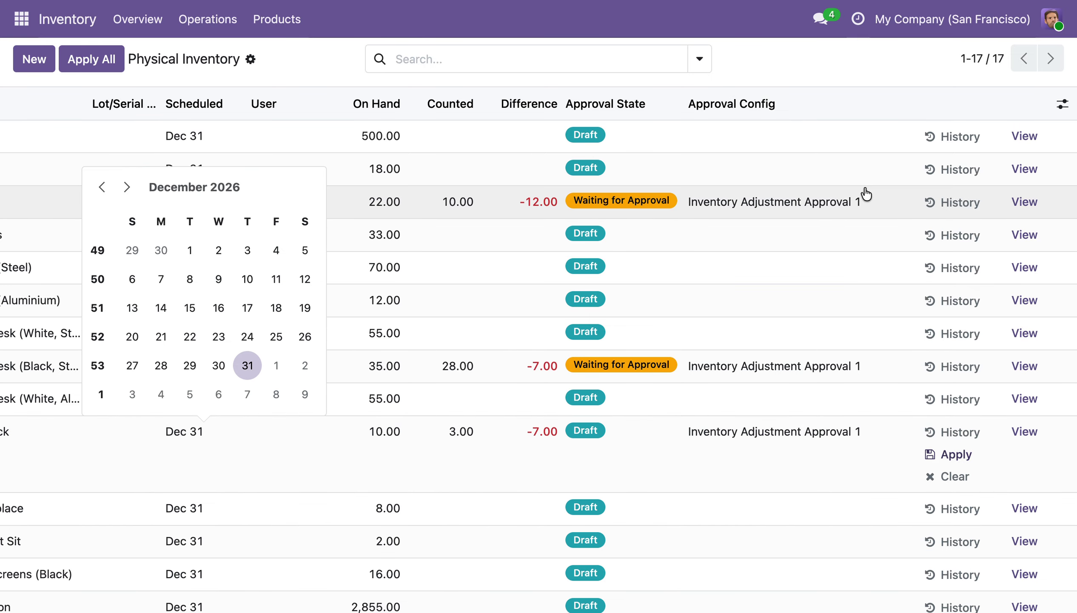
pyautogui.click(848, 65)
pyautogui.hscroll(-5, 234, 365)
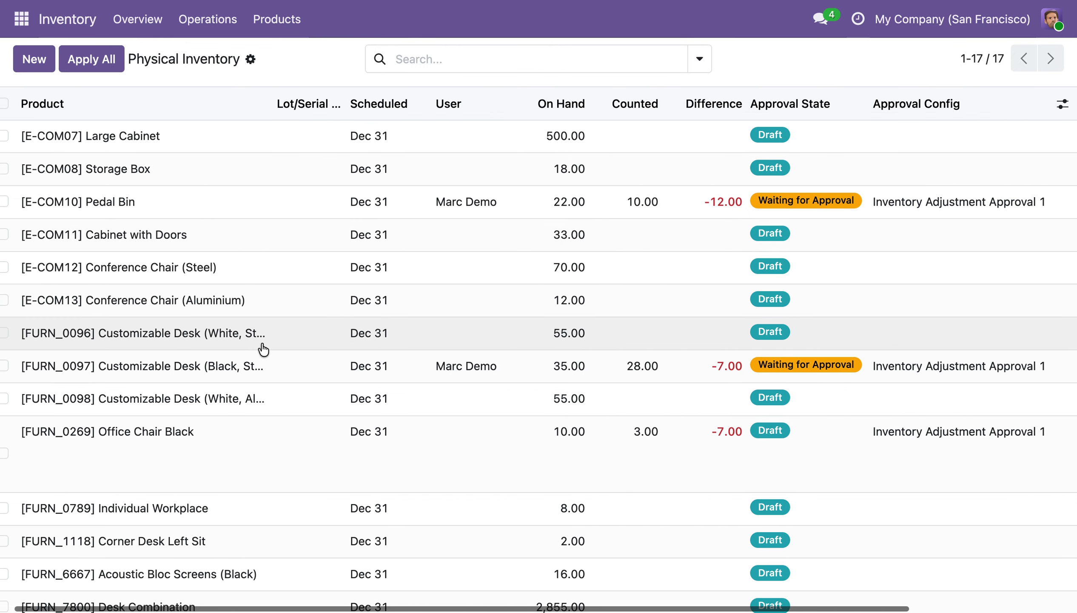
# Step: Apply the Pedal Bin, Customizable Desk (Black, Steel) and Office Chair Black adjustments together, keeping Physical Inventory as the inventory reason
pyautogui.click(20, 106)
pyautogui.click(19, 107)
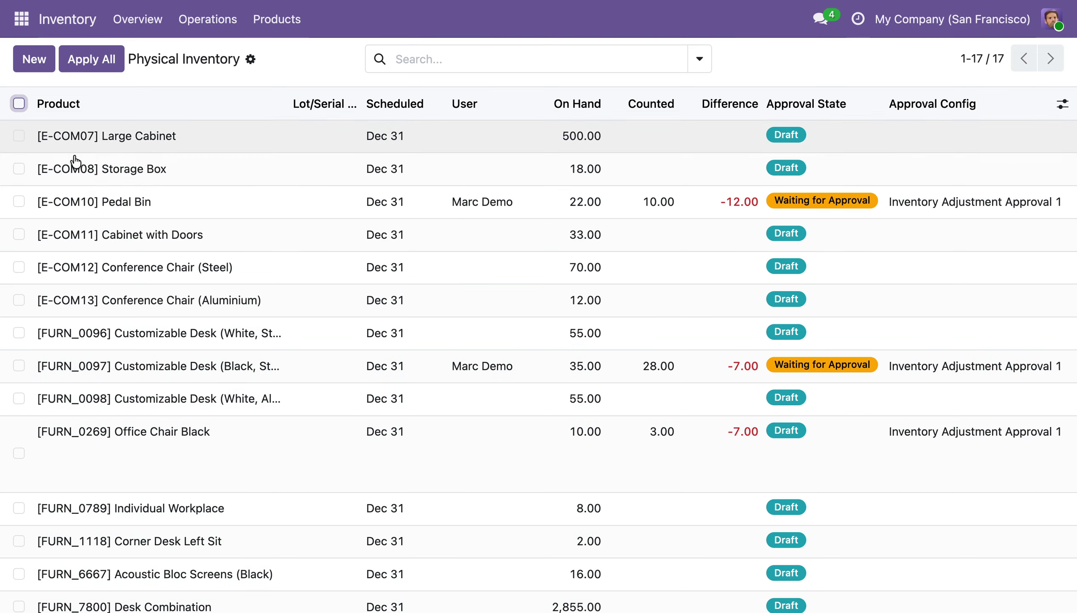
pyautogui.click(15, 181)
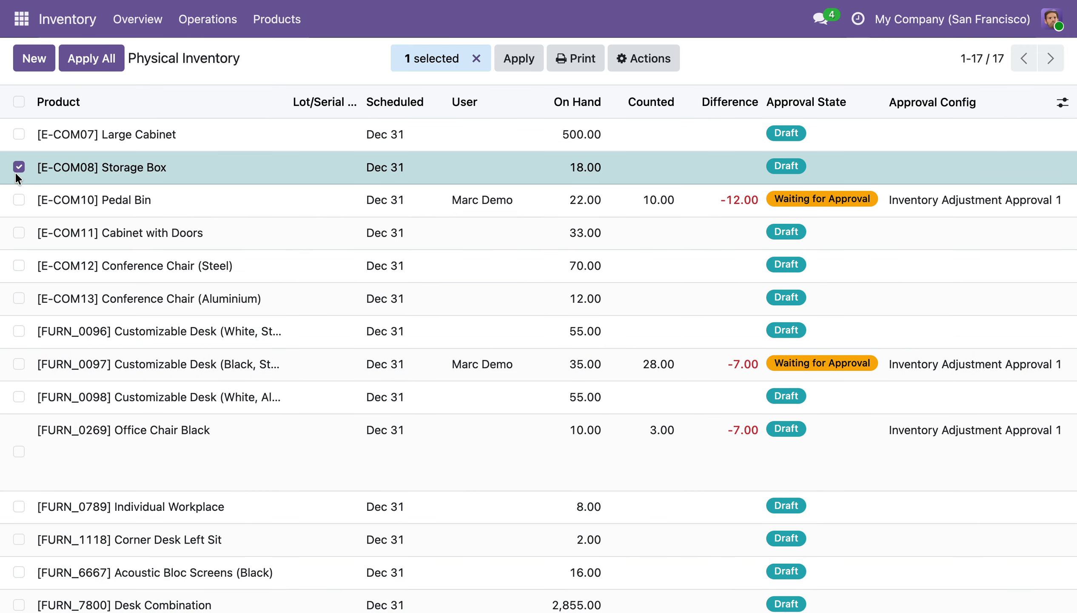
pyautogui.click(17, 168)
pyautogui.click(19, 199)
pyautogui.click(19, 397)
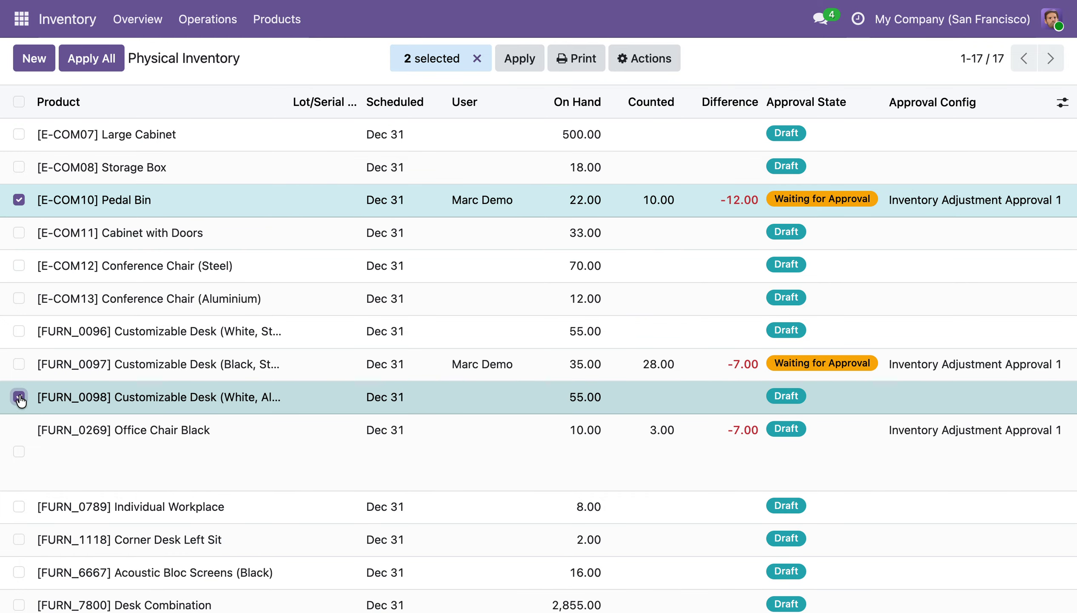
pyautogui.click(18, 398)
pyautogui.click(19, 364)
pyautogui.click(19, 451)
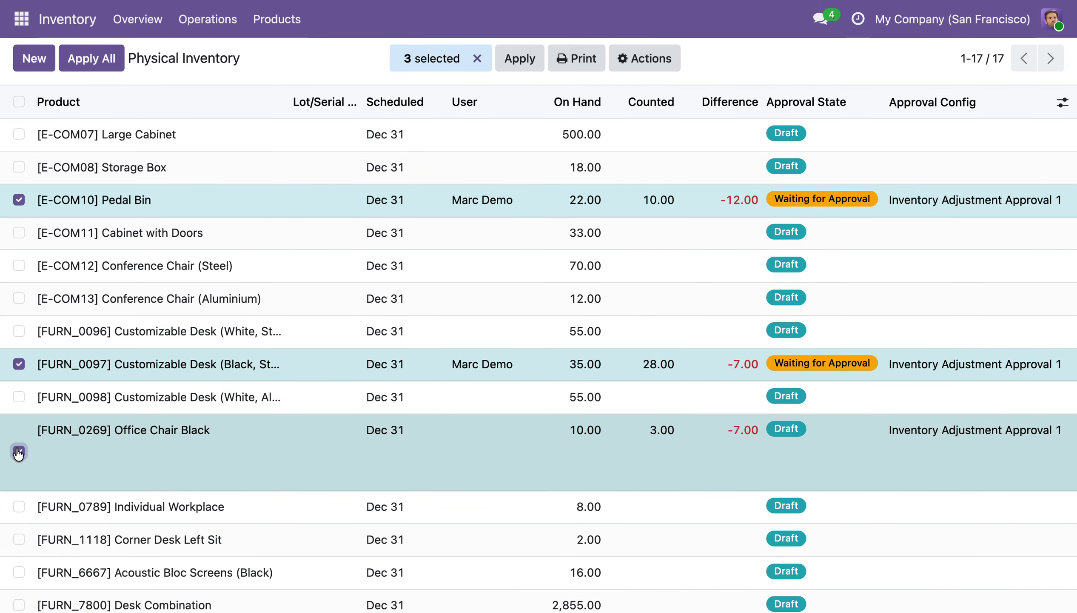
pyautogui.click(520, 59)
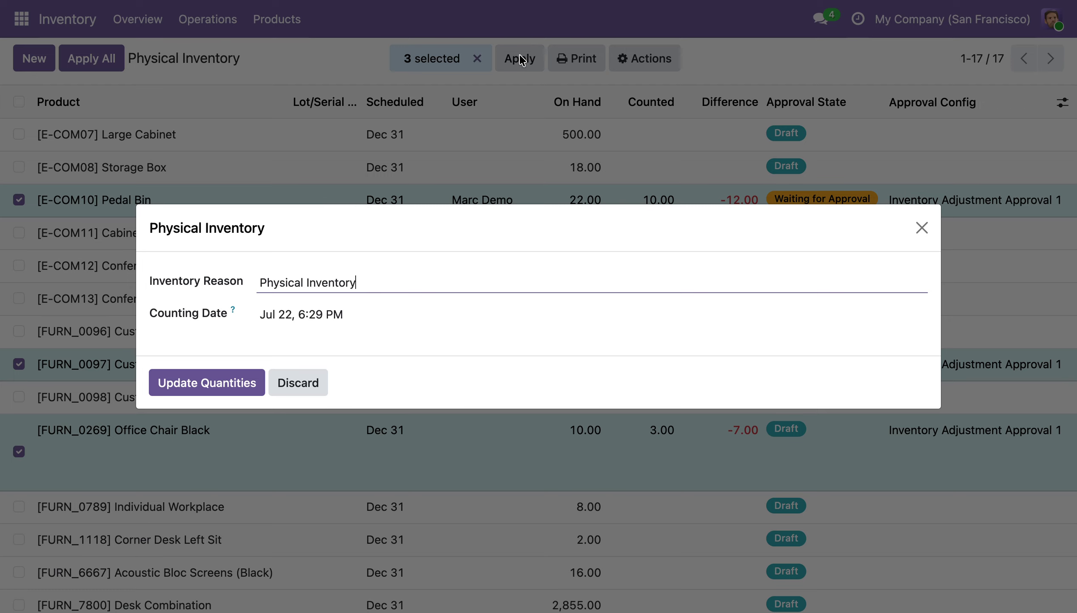
pyautogui.click(217, 385)
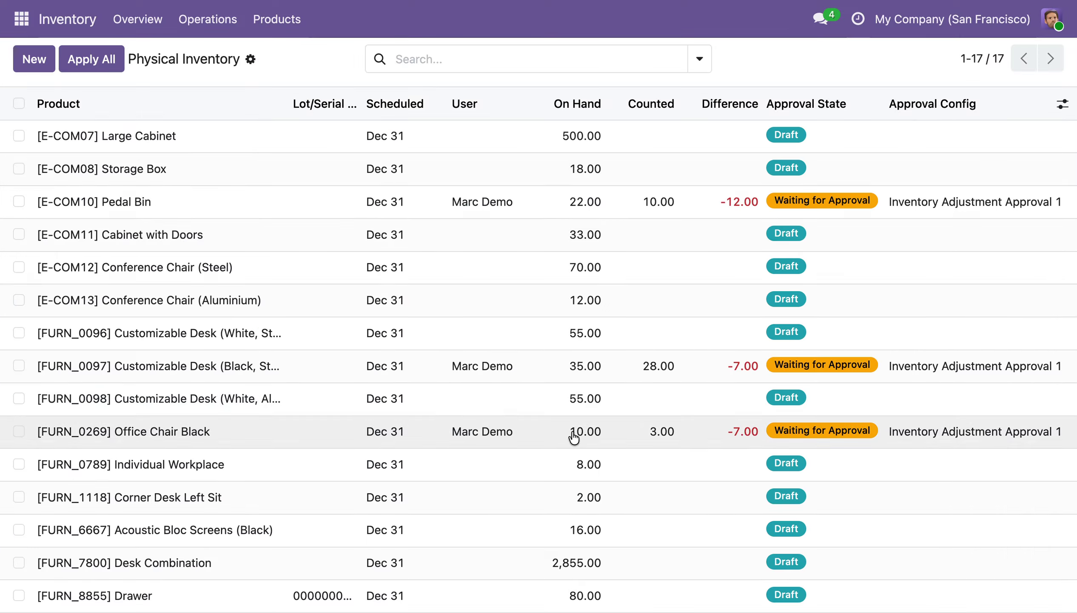
# Step: Set the counted quantities of [FURN_1118] Corner Desk Left Sit to 3 and [FURN_6667] Acoustic Bloc Screens (Black) to 20
pyautogui.hscroll(3, 574, 437)
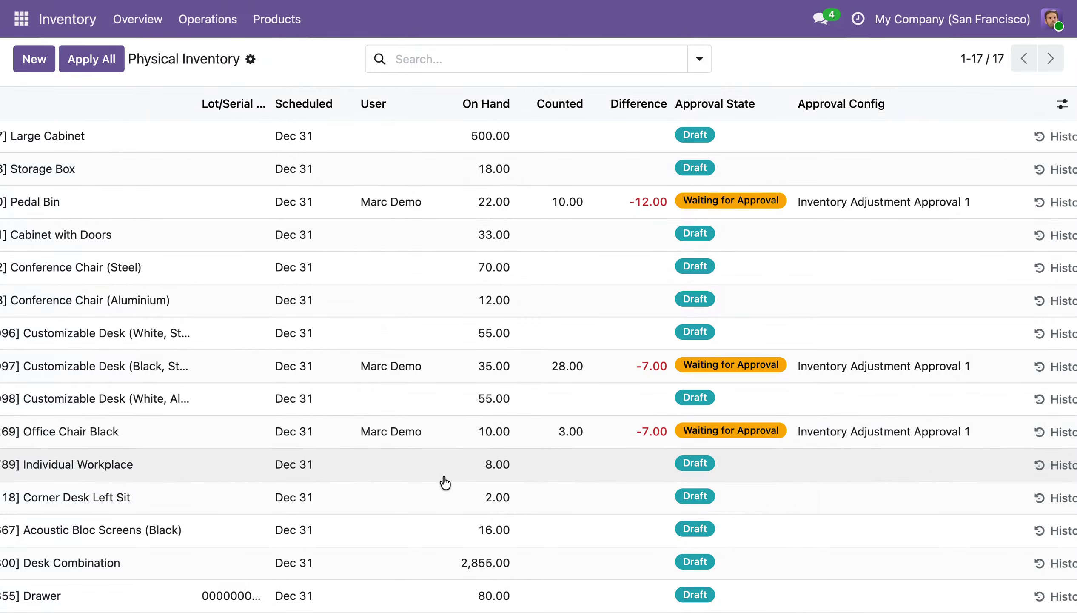
pyautogui.hscroll(-3, 445, 482)
pyautogui.click(679, 497)
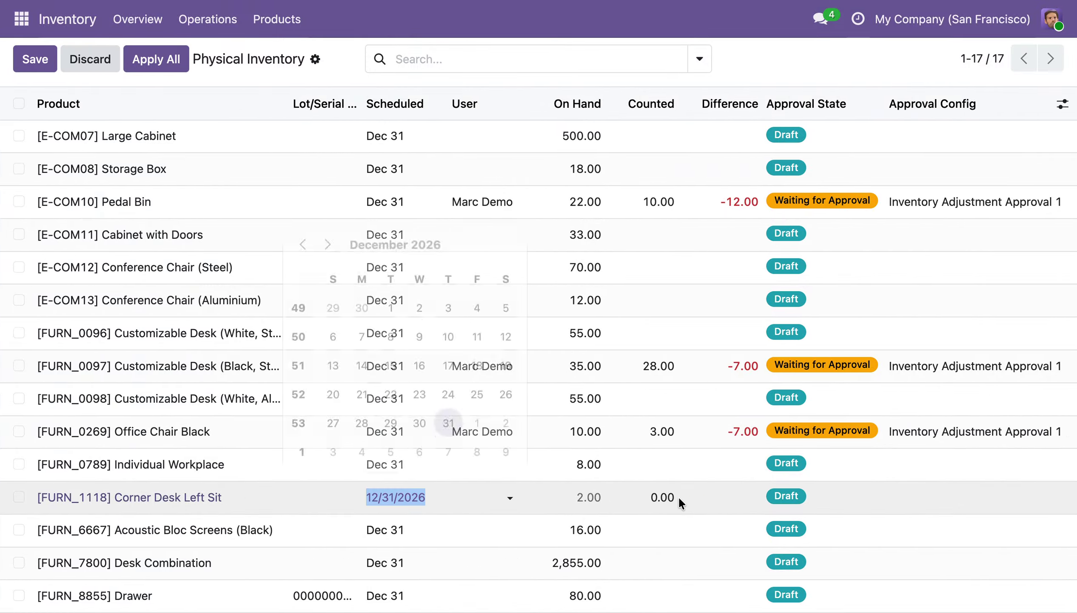
pyautogui.click(655, 497)
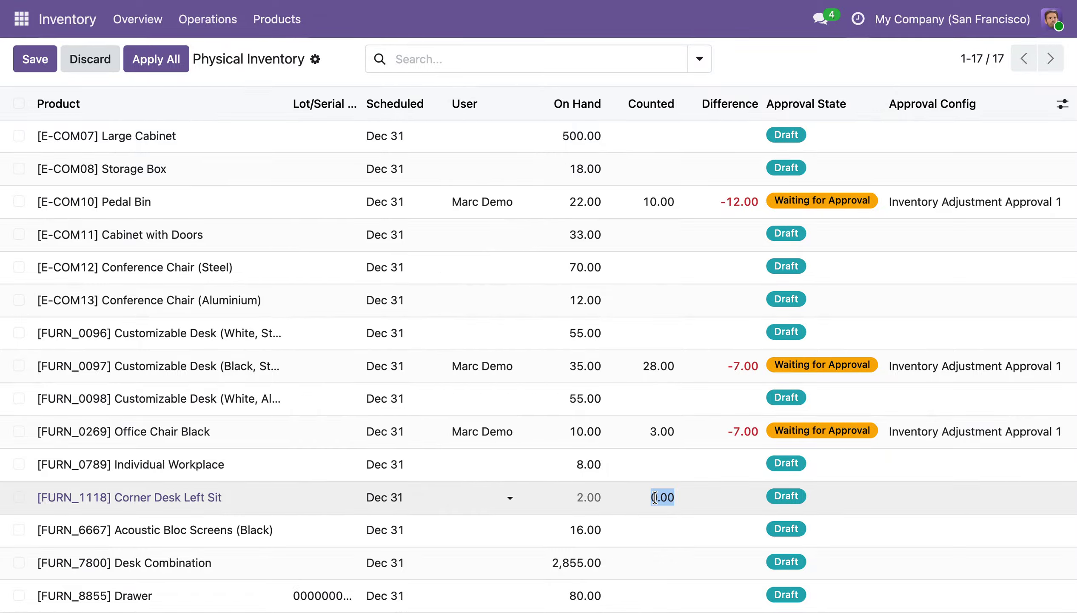
pyautogui.write('3')
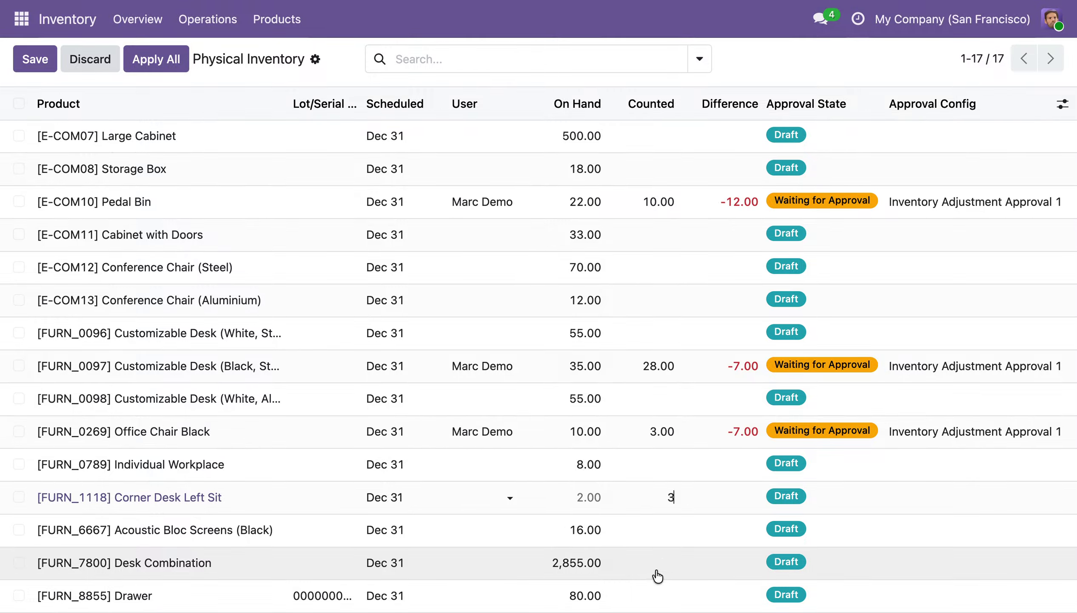
pyautogui.click(666, 574)
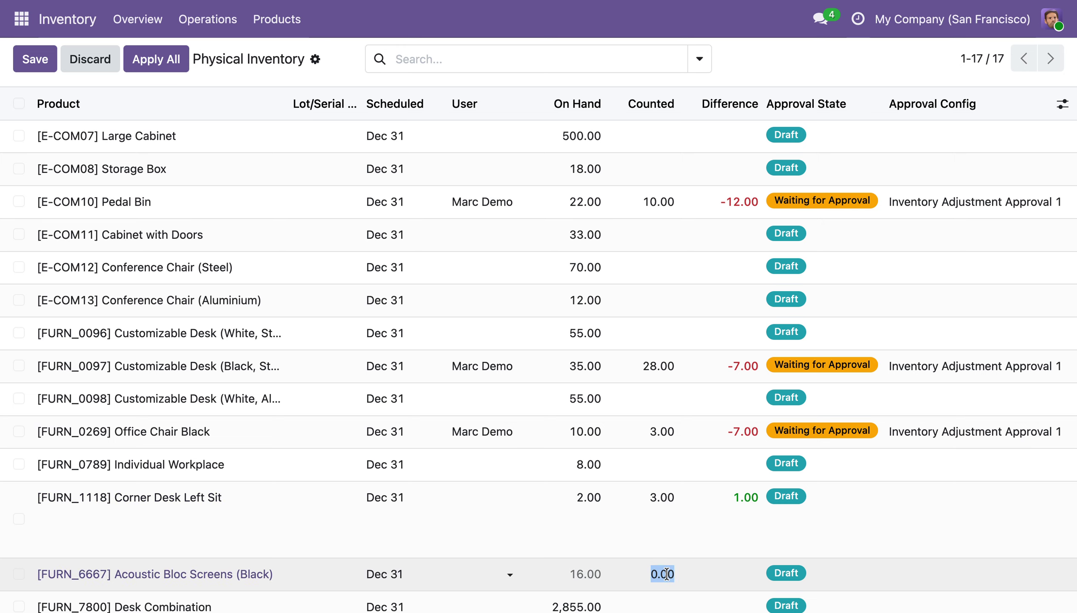
pyautogui.write('20')
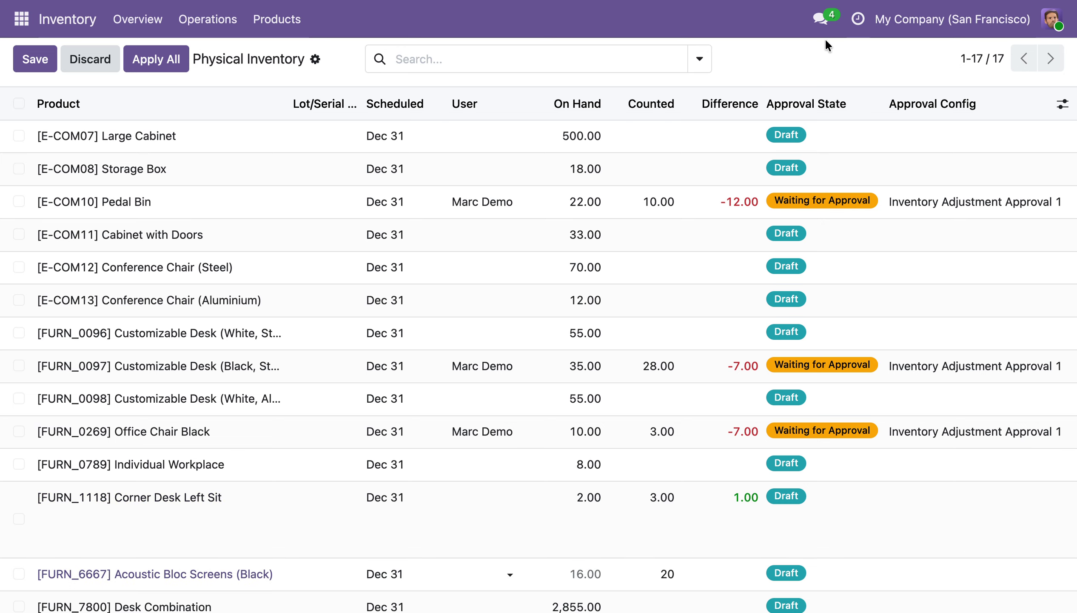
pyautogui.press('Return')
pyautogui.scroll(-3, 484, 607)
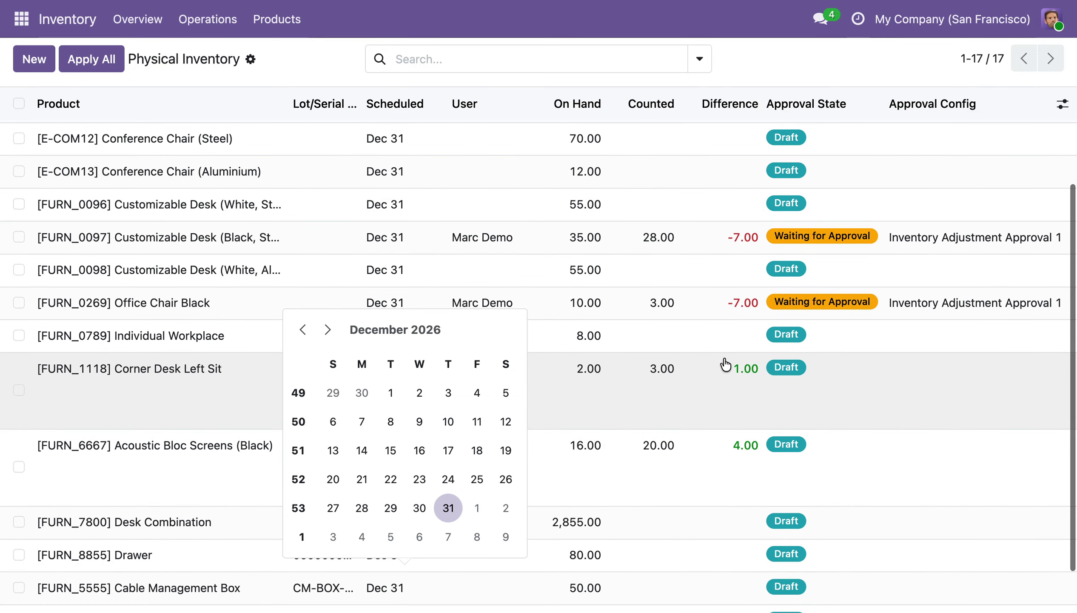
pyautogui.click(744, 58)
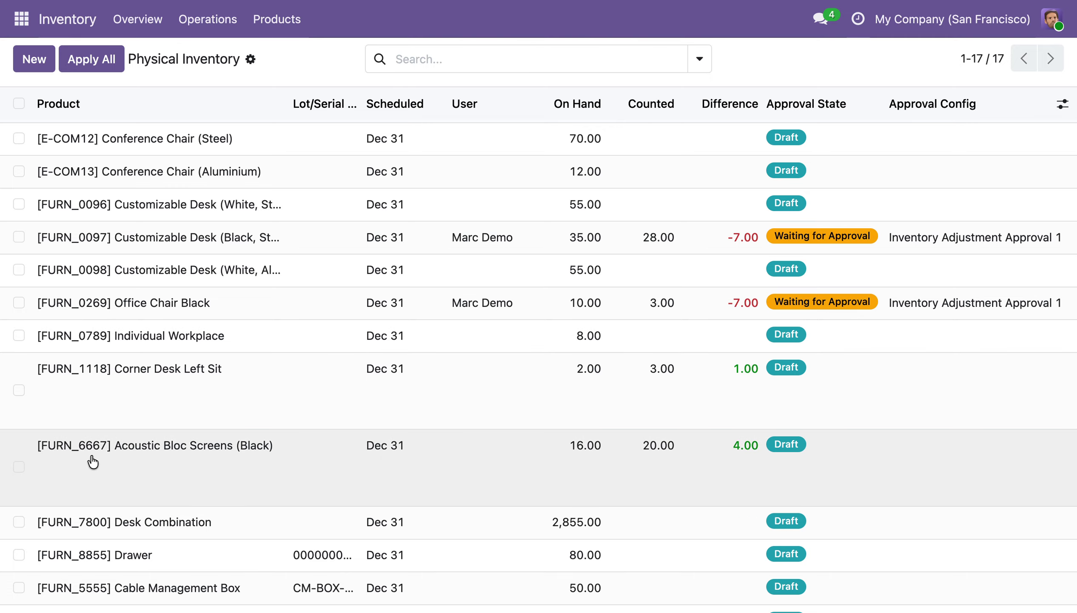
# Step: Apply the Corner Desk Left Sit and Acoustic Bloc Screens (Black) adjustments together and update their quantities
pyautogui.hscroll(-3, 72, 456)
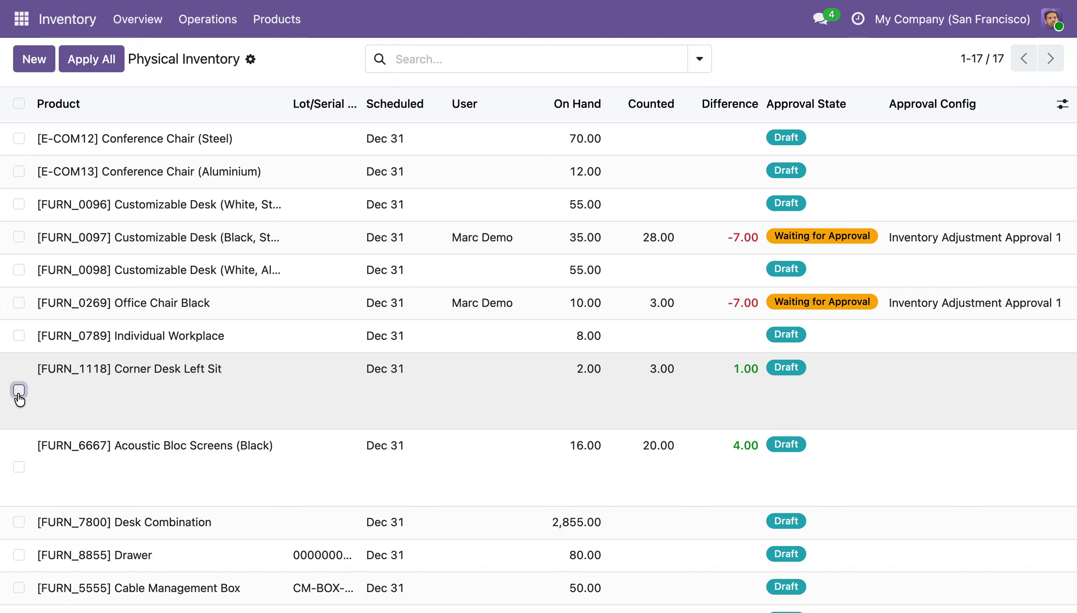
pyautogui.click(19, 390)
pyautogui.click(18, 467)
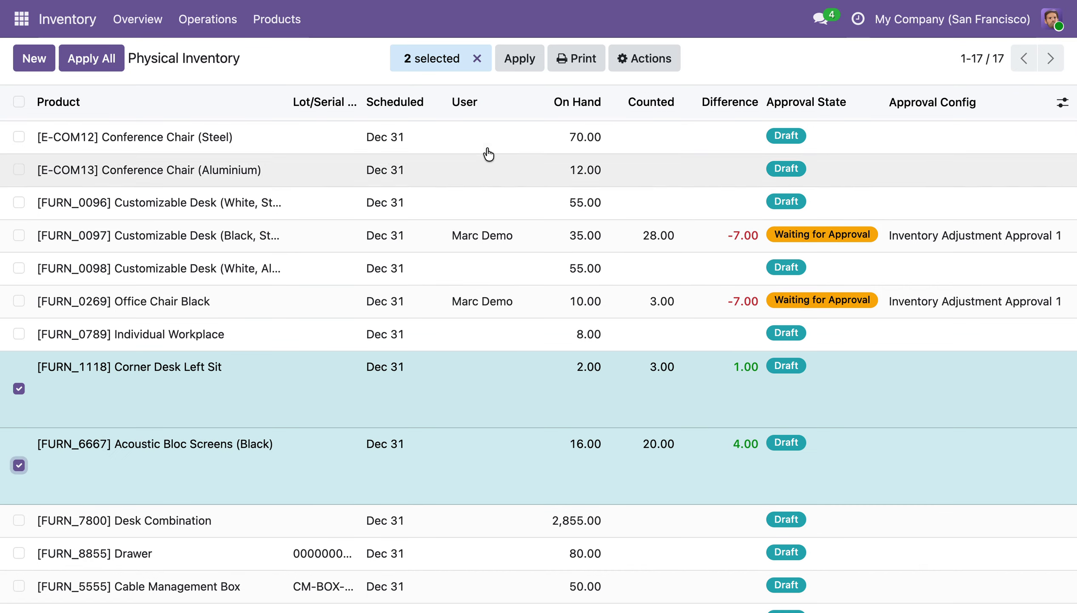
pyautogui.click(518, 59)
pyautogui.click(223, 369)
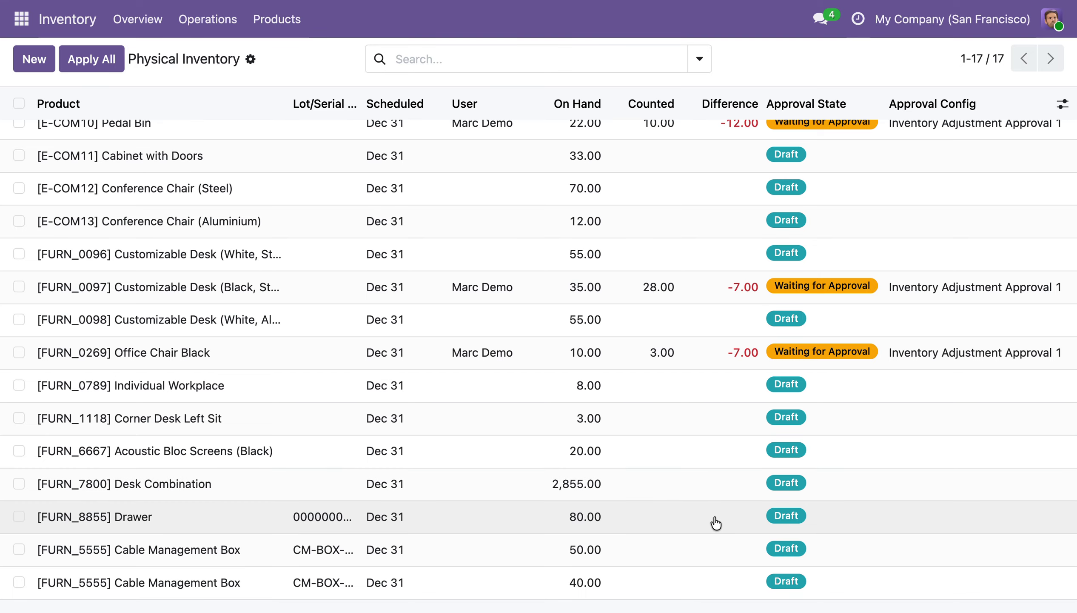
pyautogui.scroll(2, 712, 523)
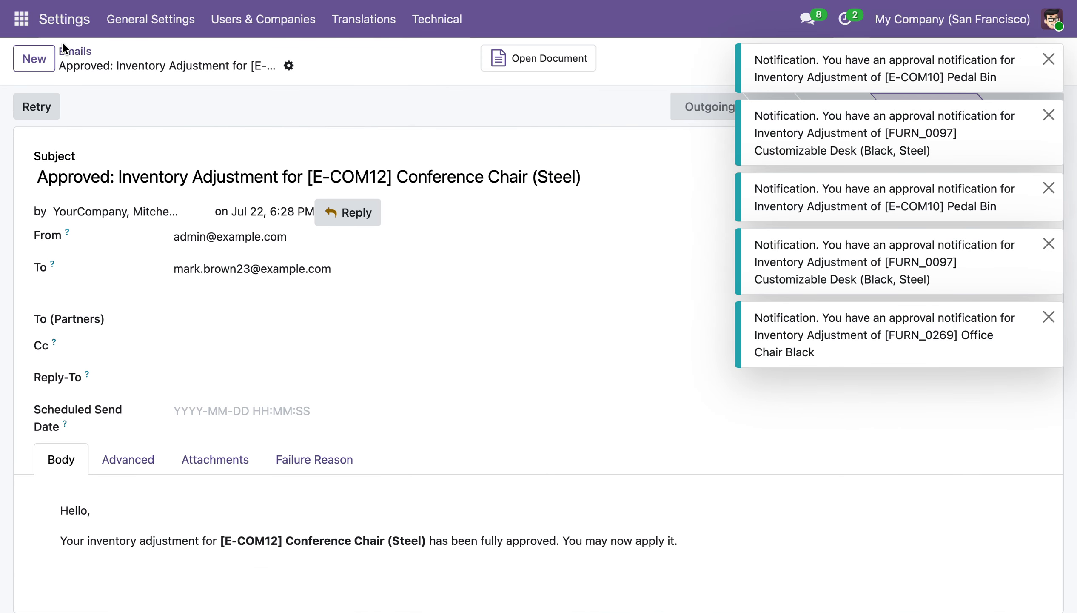
# Step: Return to the Emails list in the administrator's session, dismiss all approval notifications, and refresh the list
pyautogui.click(78, 31)
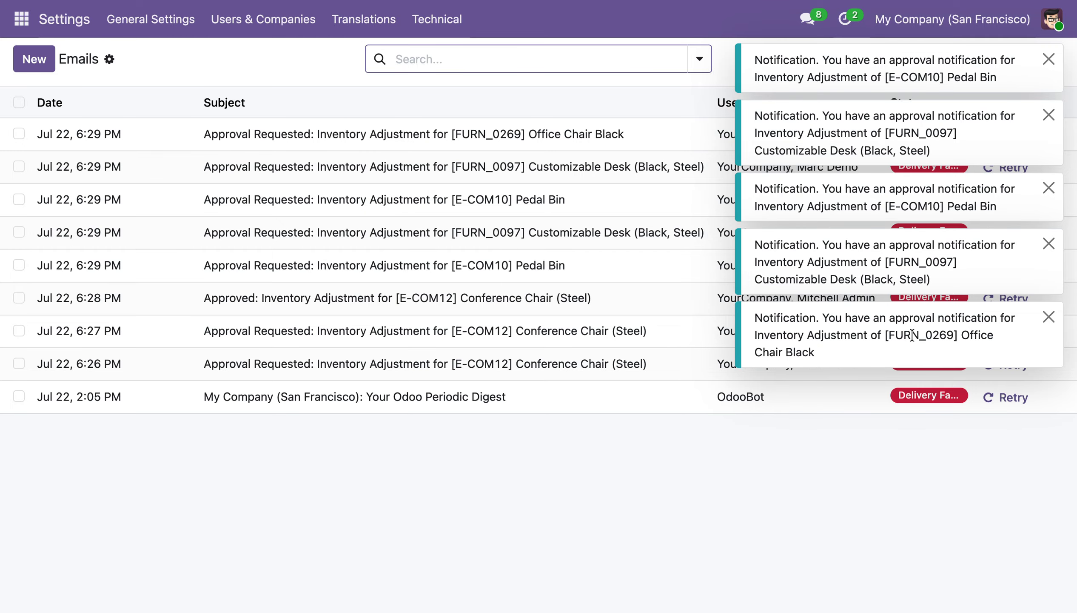
pyautogui.click(1048, 59)
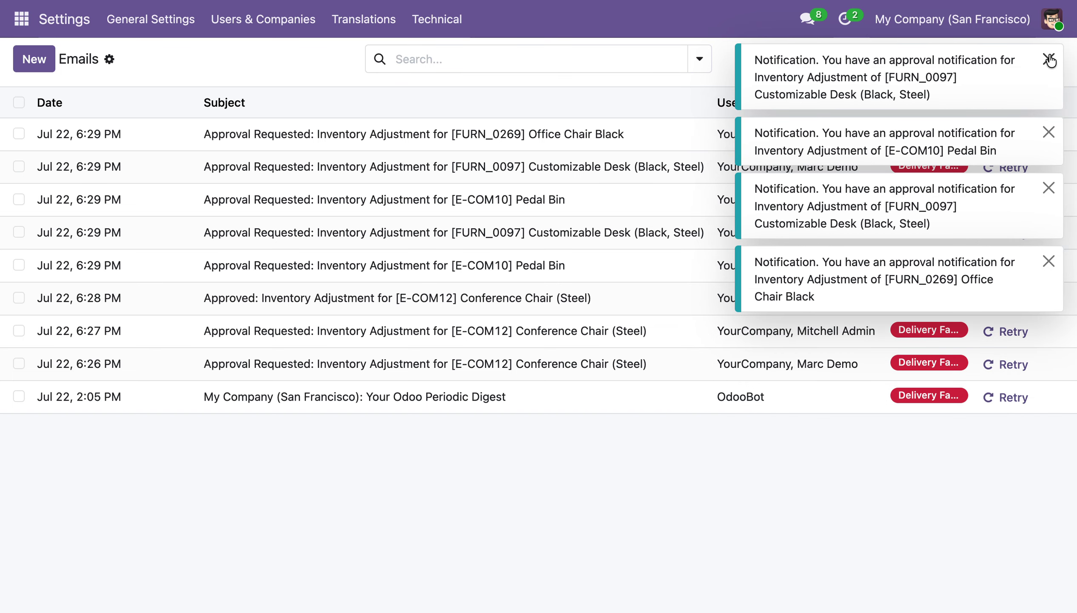
pyautogui.click(1049, 60)
pyautogui.click(1049, 60)
pyautogui.click(1049, 60)
pyautogui.click(1050, 61)
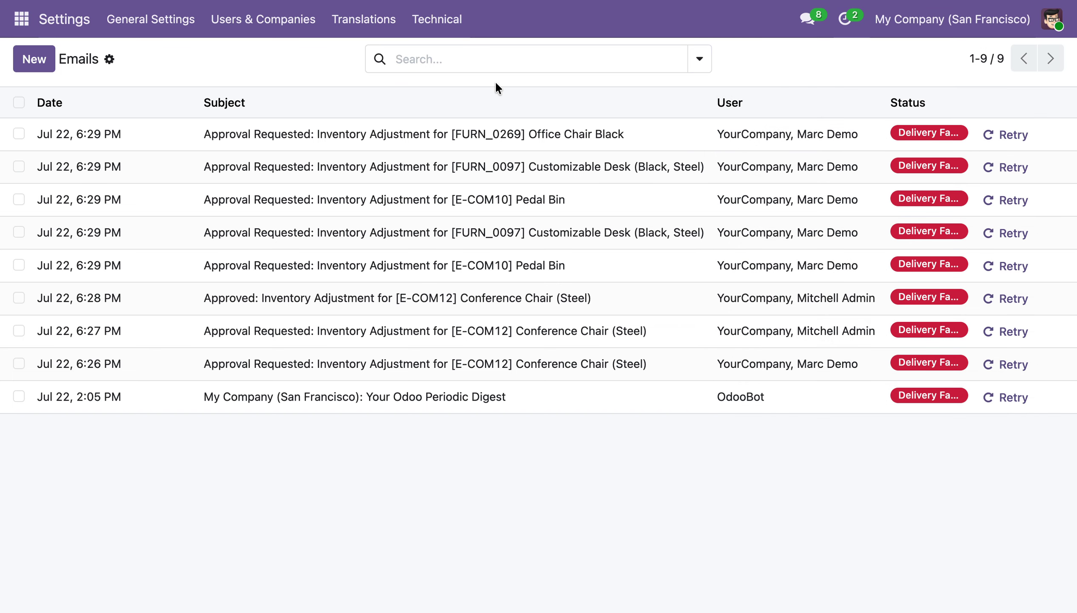
pyautogui.click(391, 61)
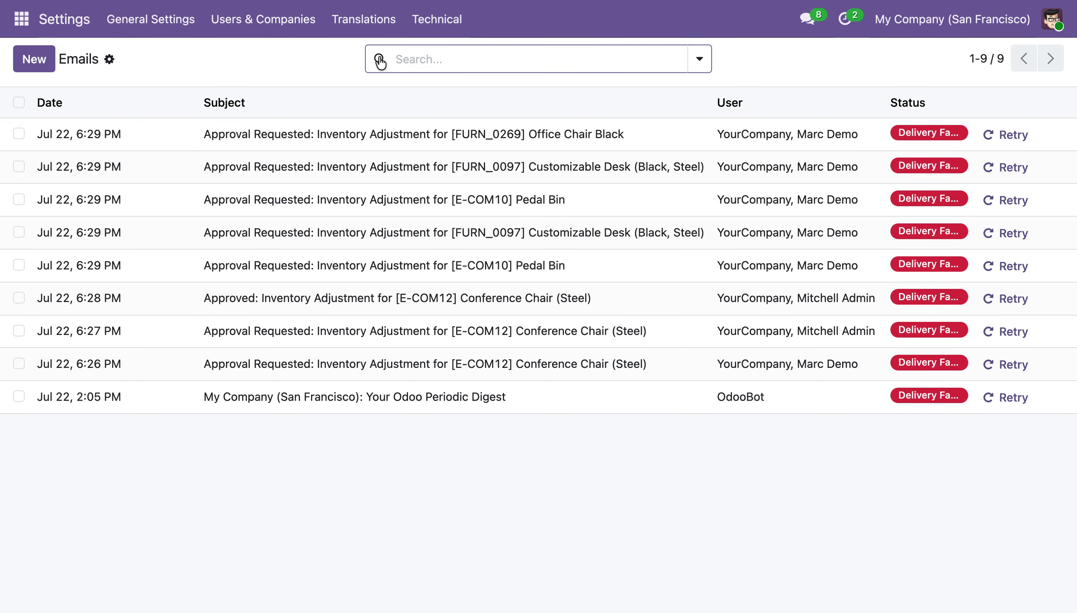
# Step: Open the My Approval list of inventory adjustments in the Inventory app
pyautogui.click(21, 19)
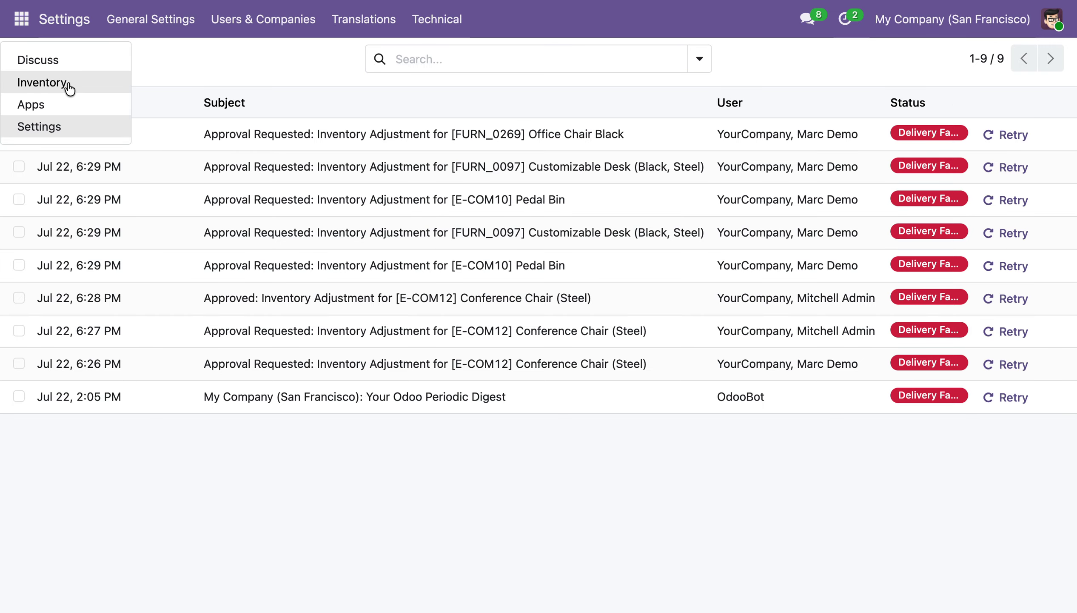
pyautogui.click(70, 89)
pyautogui.click(209, 23)
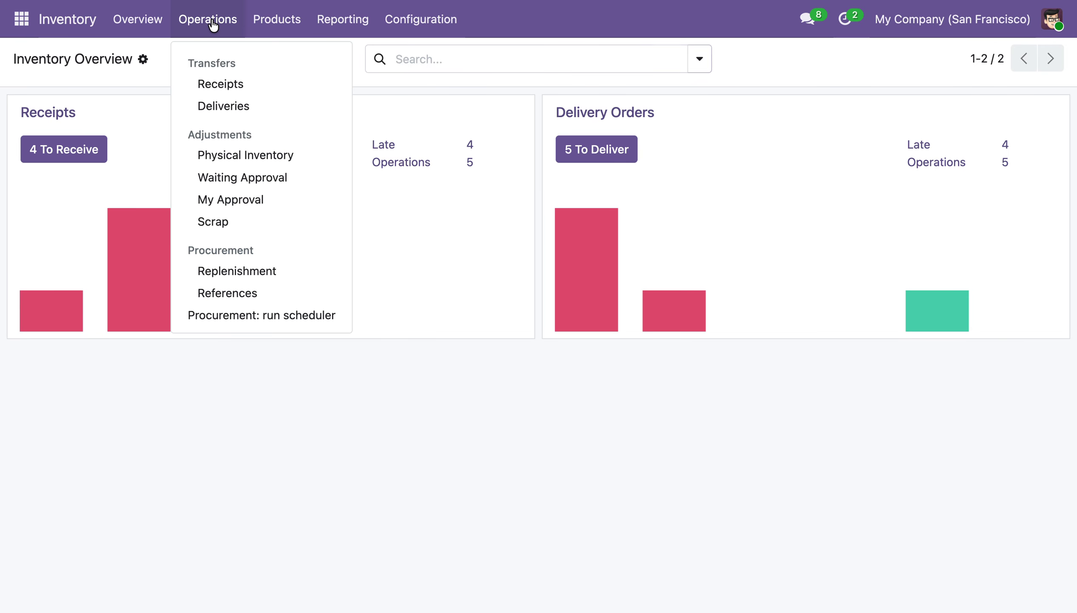
pyautogui.click(253, 198)
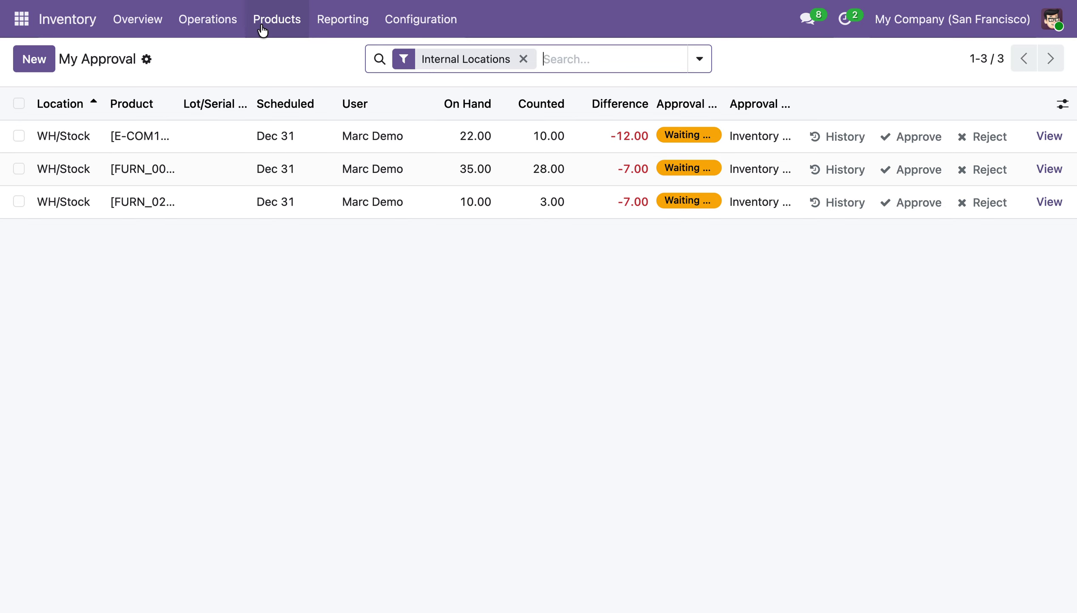
# Step: Open the Waiting Approval list of adjustments and remove the Internal Locations filter
pyautogui.click(214, 21)
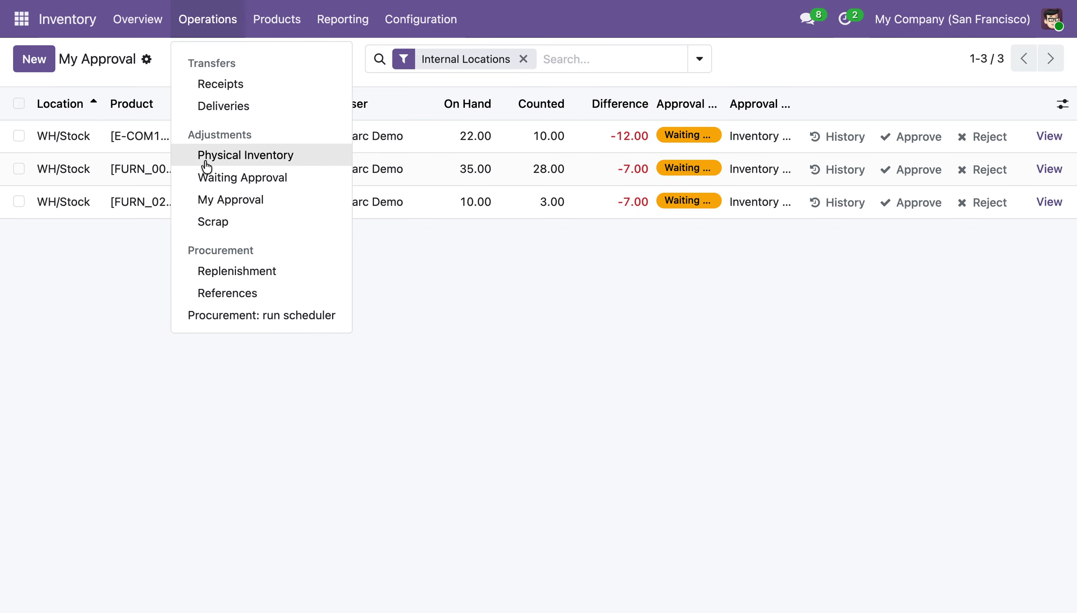
pyautogui.click(207, 178)
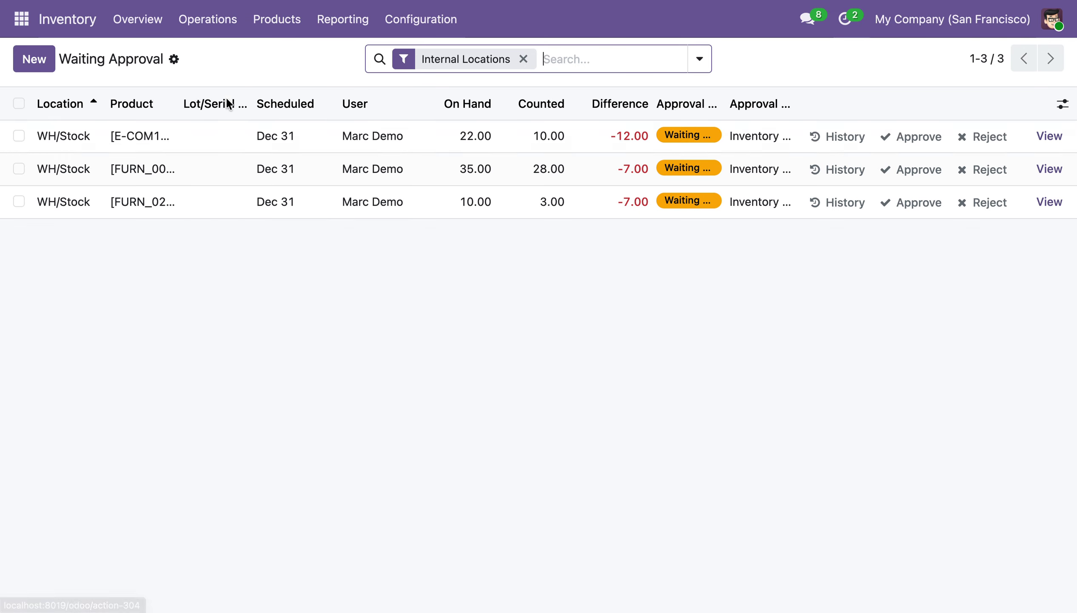
pyautogui.click(523, 59)
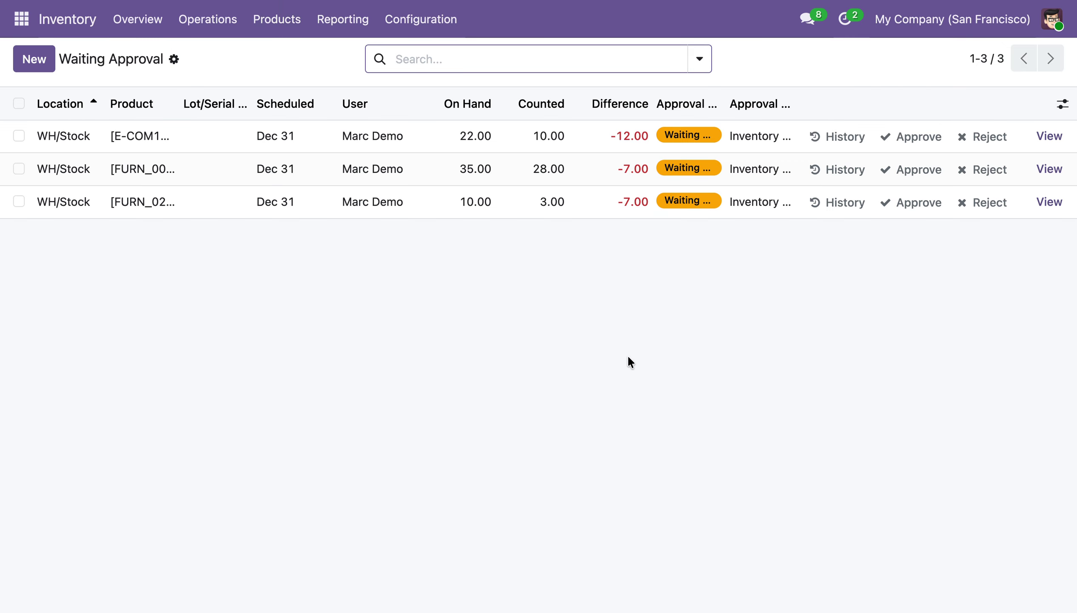
# Step: Reject the [FURN_0097] Customizable Desk (Black, Steel) adjustment with the reason "Not available in Stock"
pyautogui.click(981, 169)
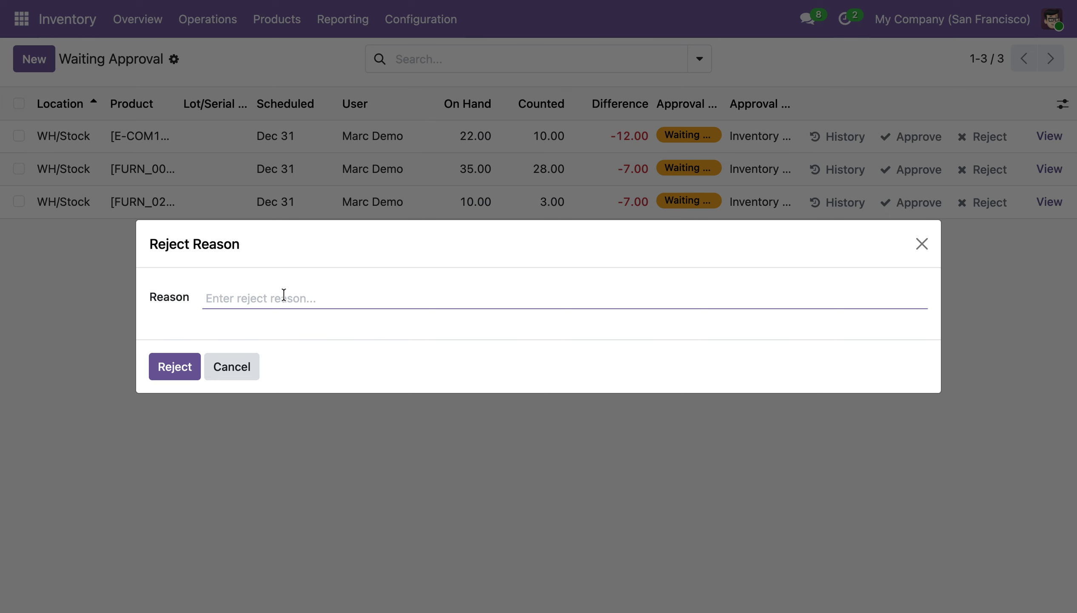
pyautogui.write('Not available in Stock')
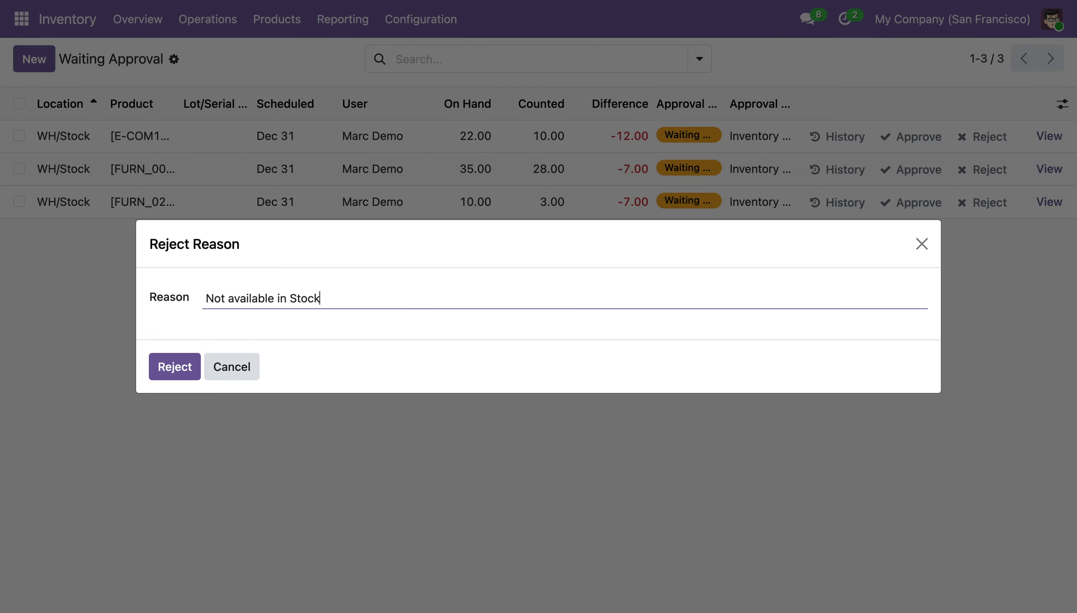
pyautogui.click(169, 368)
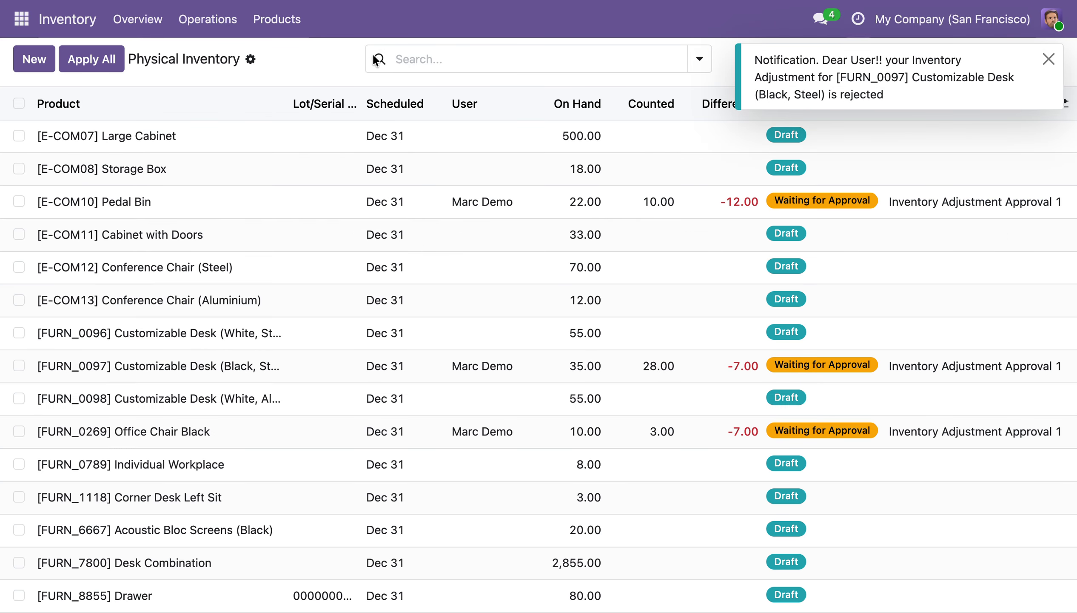
# Step: Check the rejection notification in the demo user's session, and open the technical Emails list from Settings in the administrator's session
pyautogui.moveTo(848, 61); pyautogui.dragTo(962, 60)
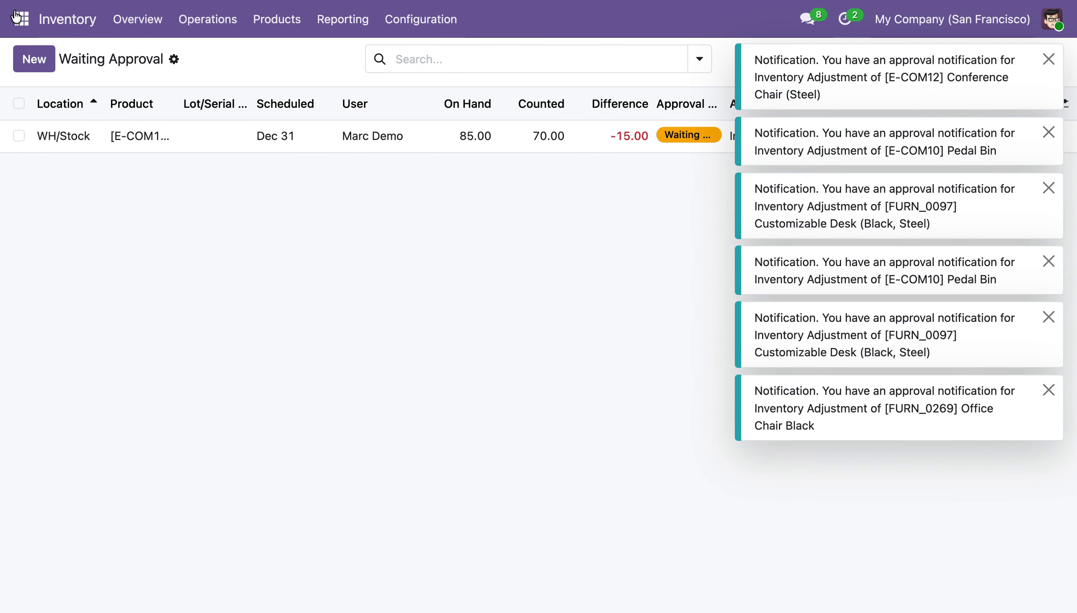
pyautogui.click(21, 19)
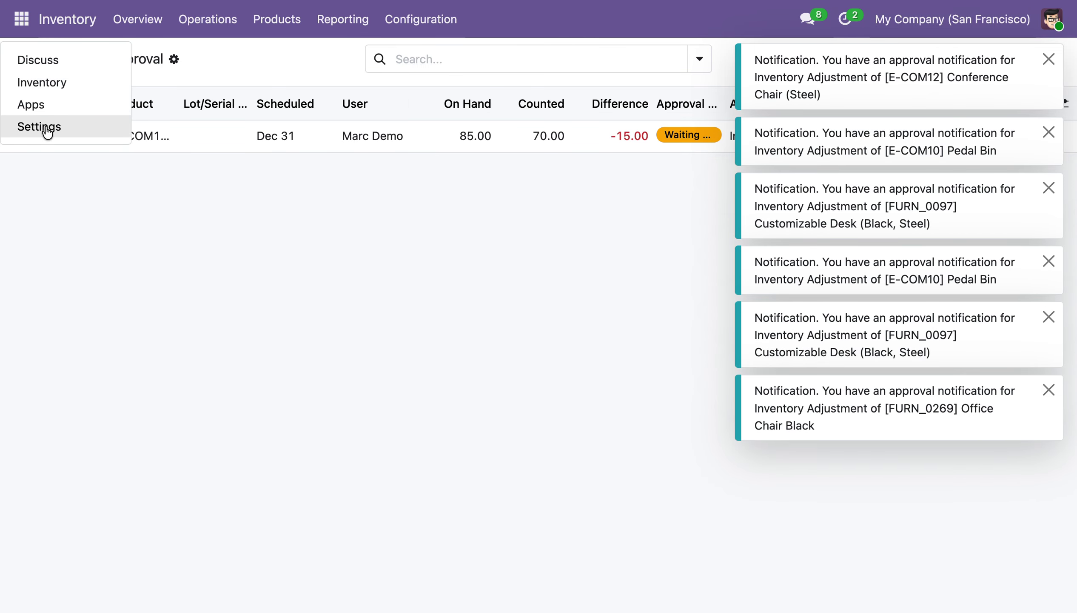
pyautogui.click(48, 128)
pyautogui.click(436, 18)
pyautogui.scroll(-1, 479, 396)
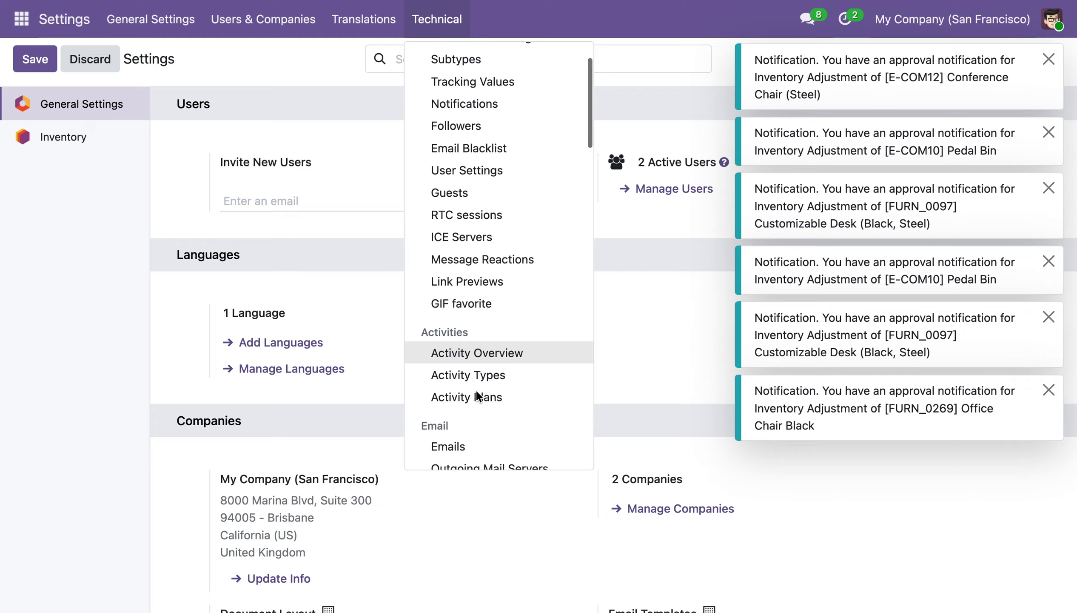
pyautogui.scroll(-5, 474, 342)
pyautogui.click(469, 247)
# Step: Dismiss all inventory adjustment approval notifications covering the Emails list
pyautogui.click(1049, 60)
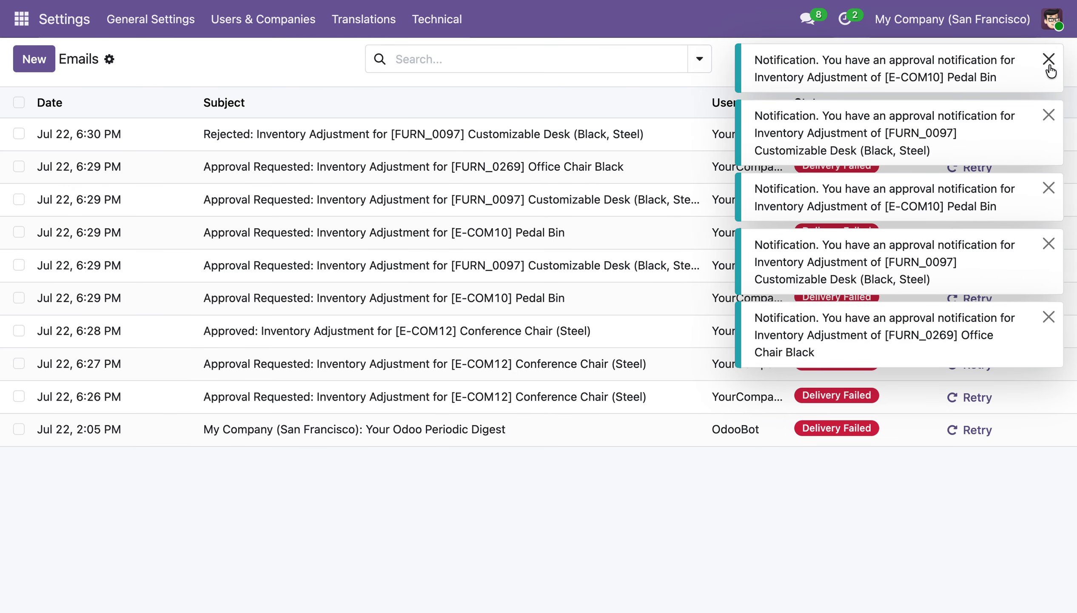
pyautogui.click(1049, 60)
pyautogui.click(1048, 60)
pyautogui.click(1049, 60)
pyautogui.click(1049, 60)
pyautogui.click(1048, 61)
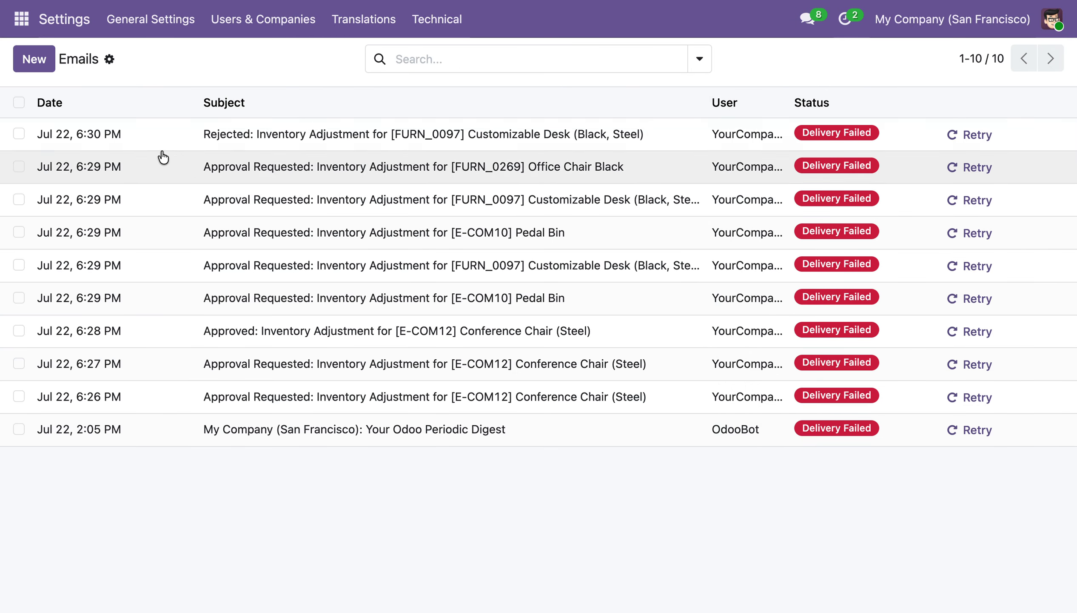
# Step: Open the rejection email for [FURN_0097] Customizable Desk (Black, Steel) and read its quantities, reason and rejecting user
pyautogui.click(228, 136)
pyautogui.scroll(-3, 302, 395)
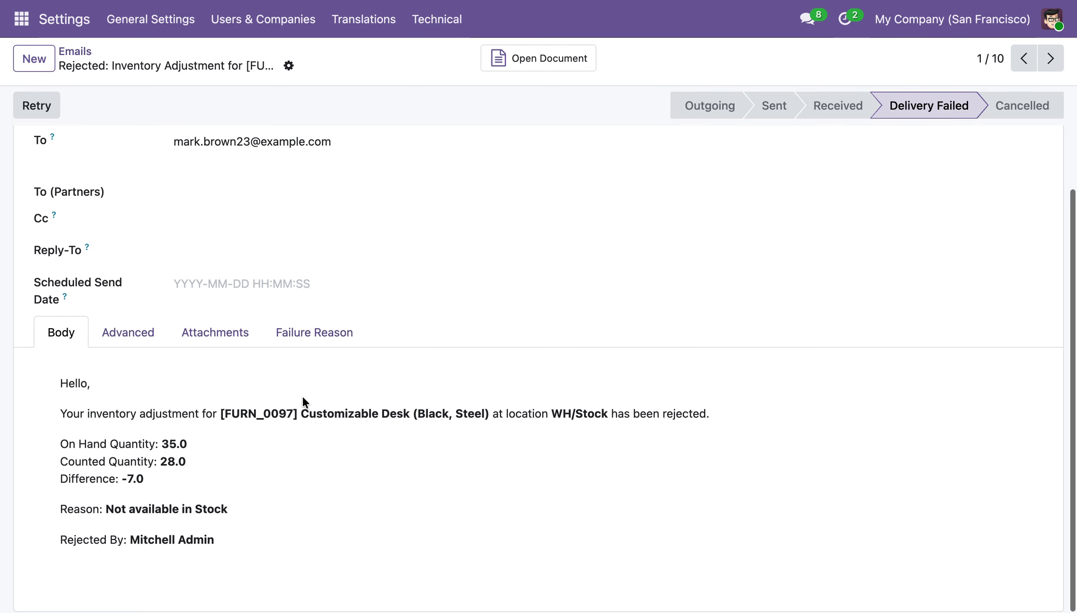
pyautogui.moveTo(109, 414); pyautogui.dragTo(422, 447)
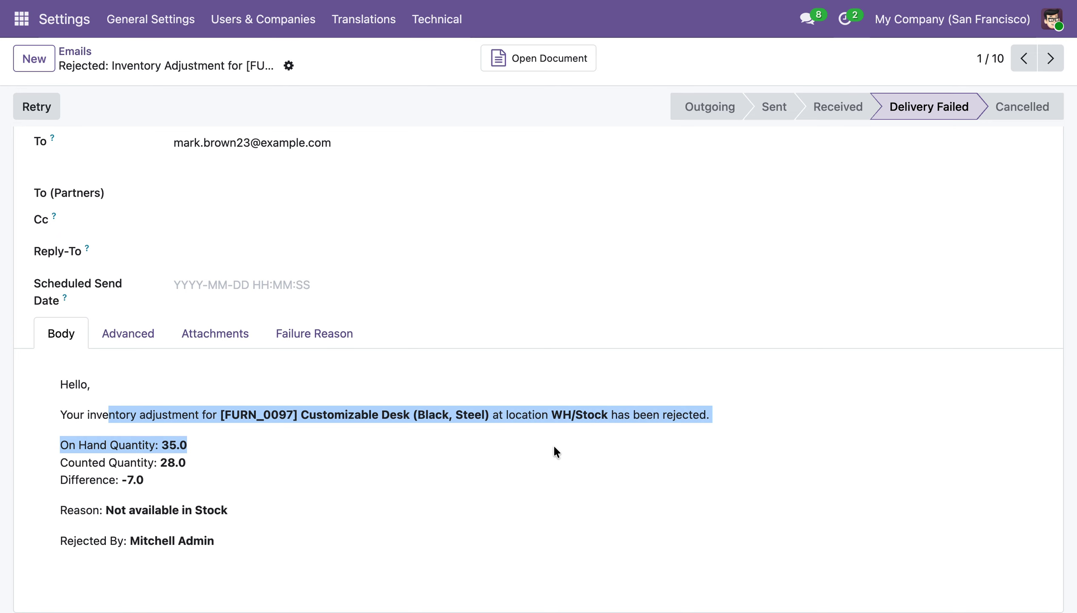
pyautogui.click(333, 525)
pyautogui.scroll(3, 356, 432)
pyautogui.scroll(-3, 295, 546)
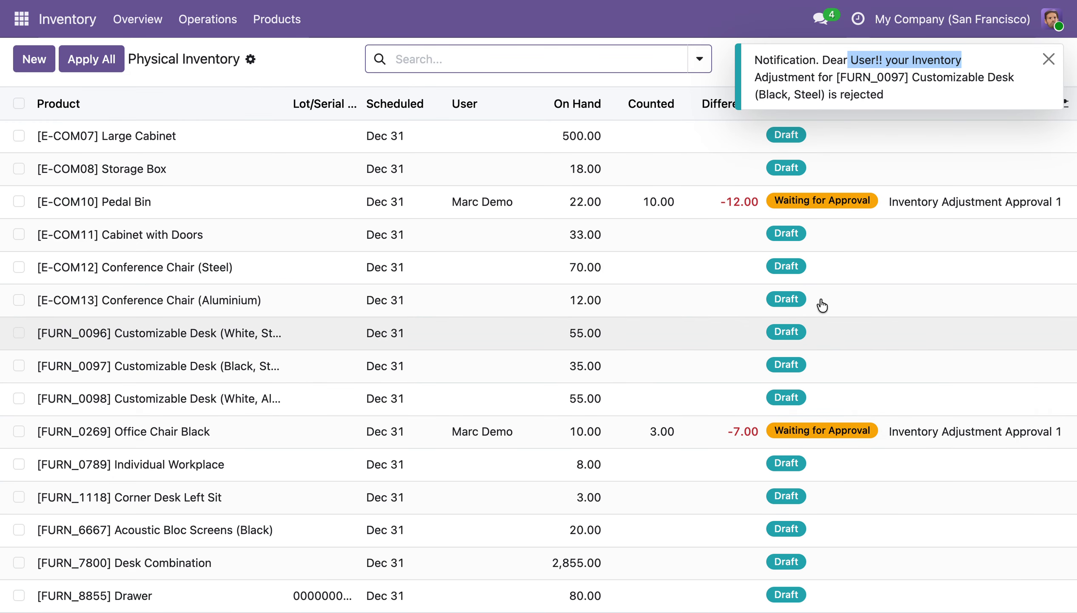
# Step: Dismiss the demo user's rejection notification and check their My Approval list without the Internal Locations filter, ending on the Inventory overview
pyautogui.click(1049, 59)
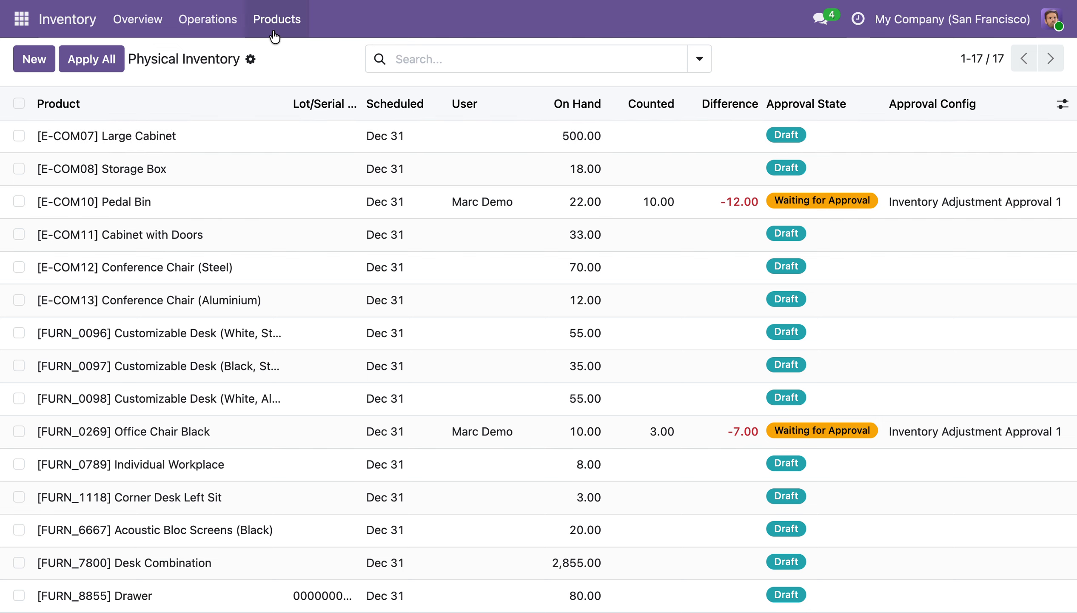
pyautogui.click(217, 21)
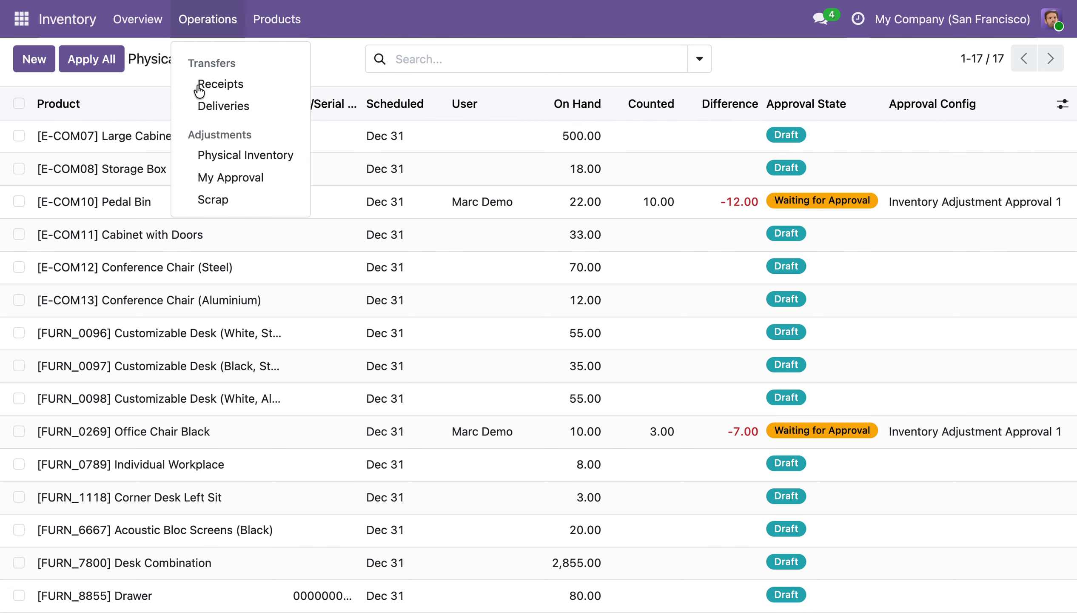
pyautogui.click(209, 178)
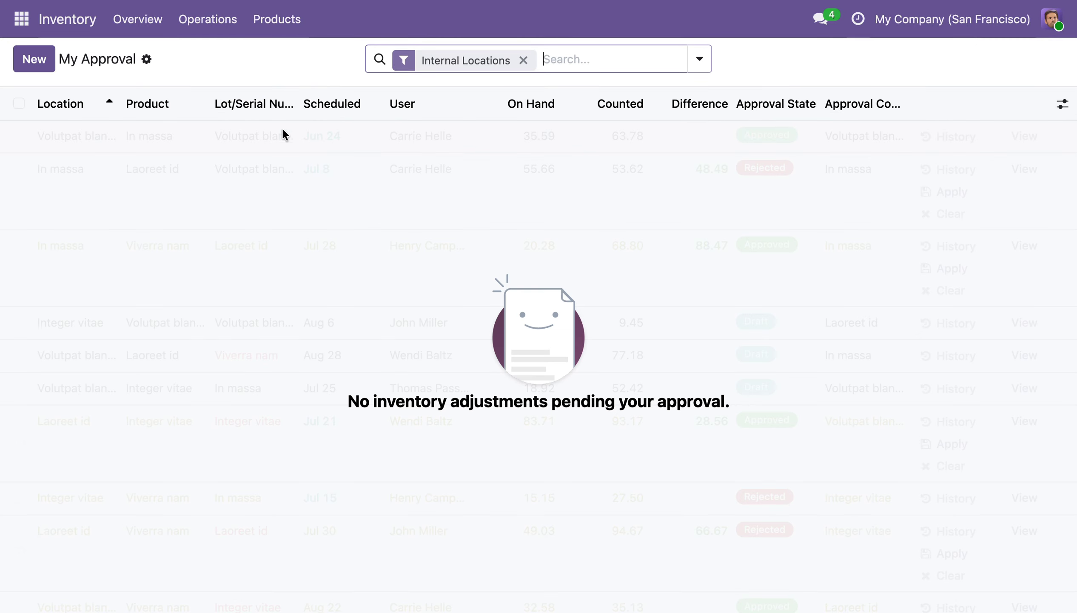
pyautogui.click(522, 59)
pyautogui.click(82, 26)
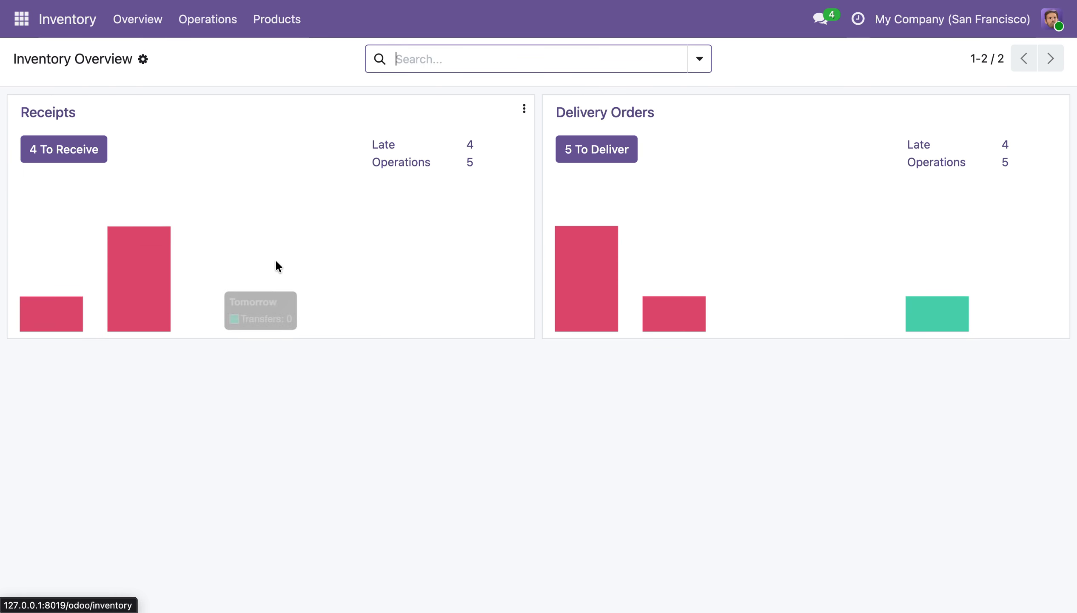
pyautogui.click(230, 65)
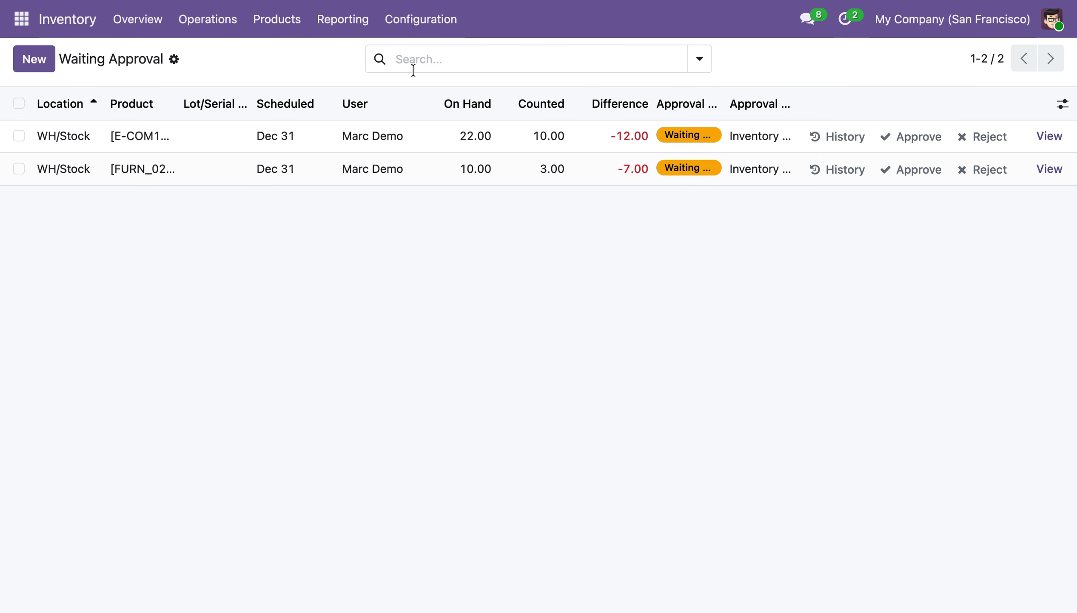
# Step: Reopen the Waiting Approval list in the administrator's session and clear its Internal Locations filter
pyautogui.click(227, 22)
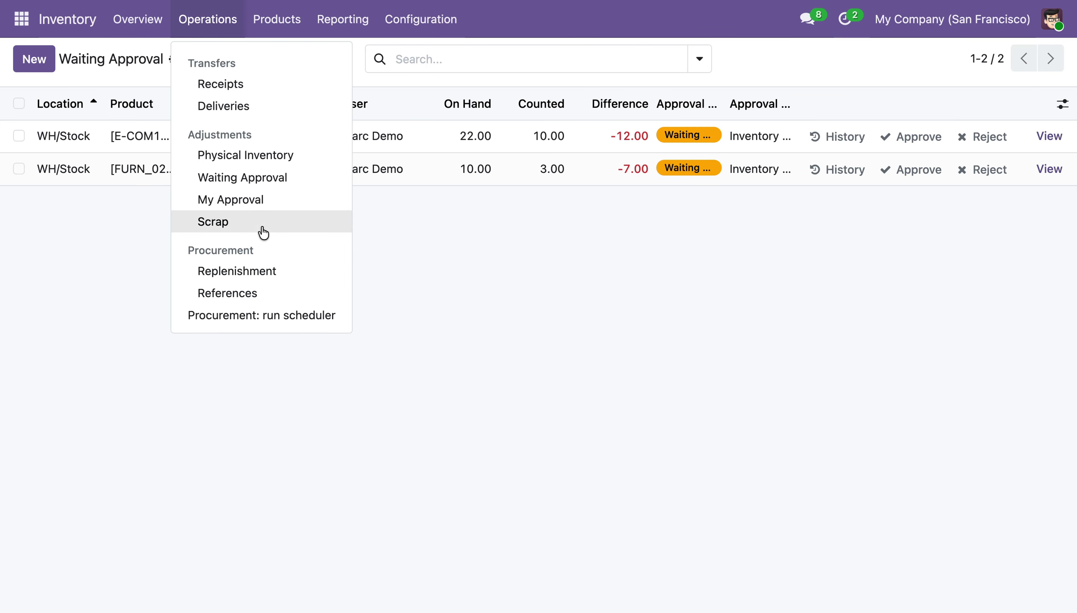
pyautogui.click(261, 177)
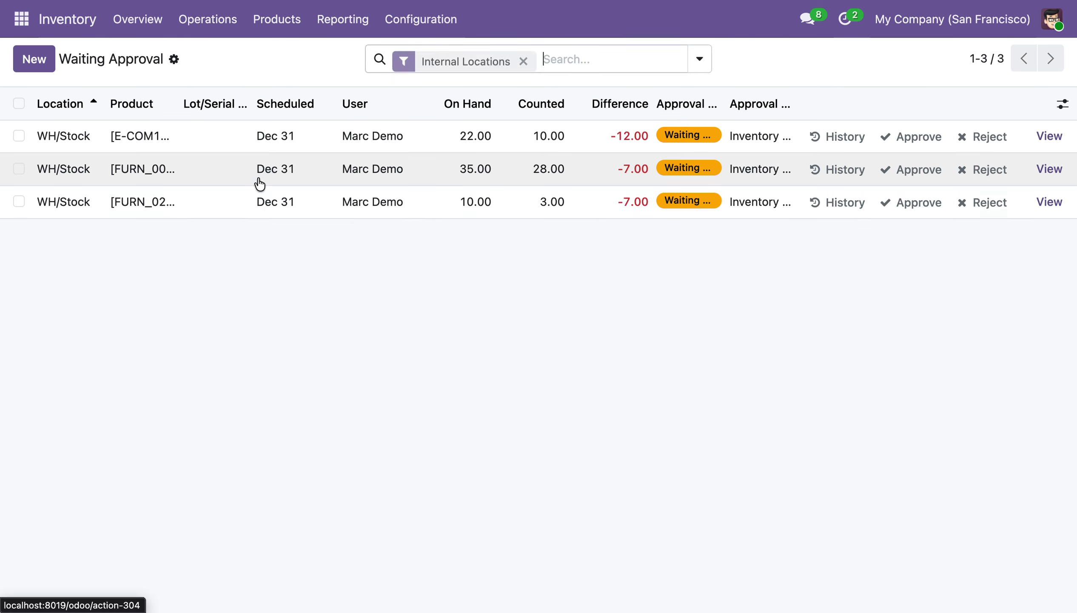
pyautogui.click(524, 60)
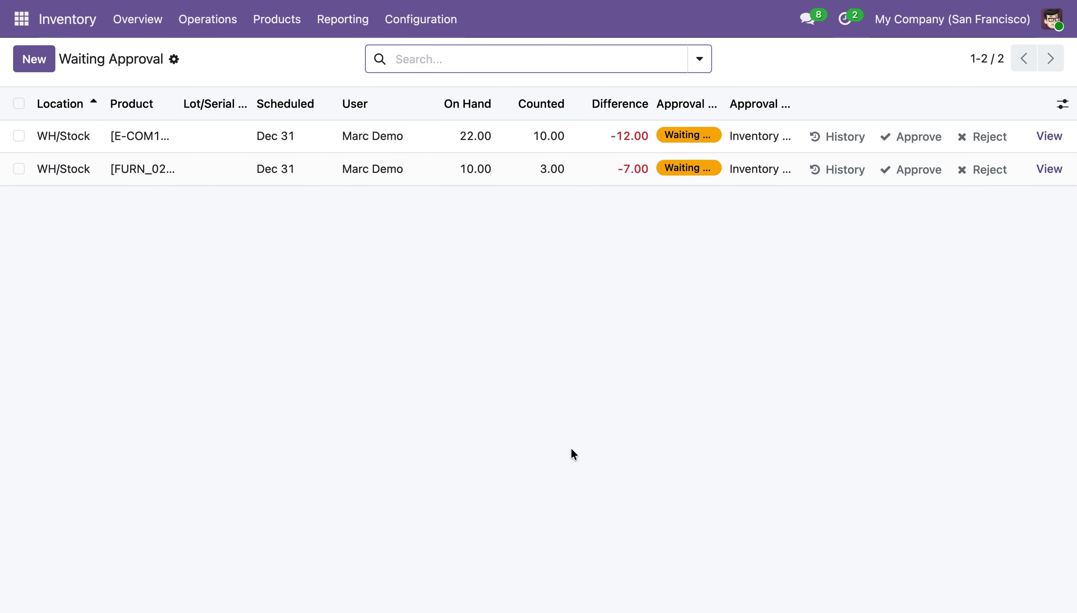